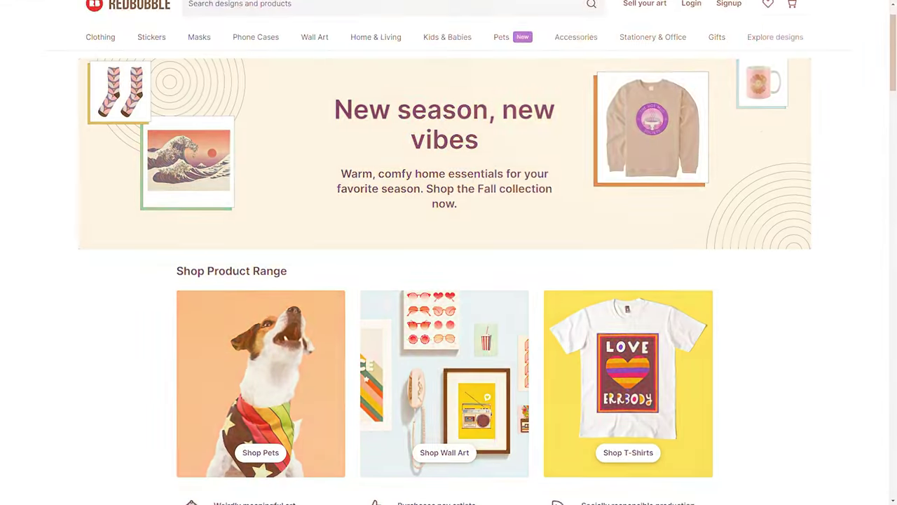
Browse the product range on the Redbubble home page down to the featured products
{"action": "scroll", "coordinate": [448, 252], "scroll_direction": "down", "scroll_amount": 3}
{"action": "scroll", "coordinate": [449, 252], "scroll_direction": "down", "scroll_amount": 4}
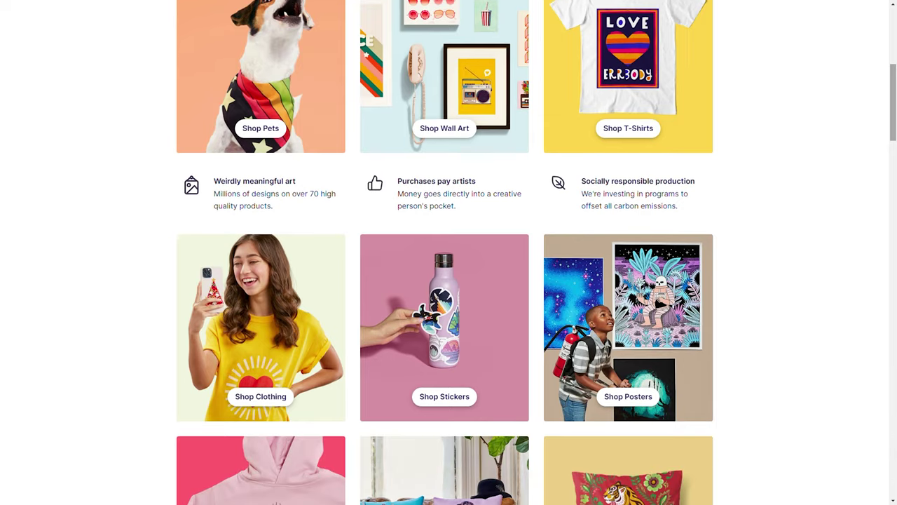
{"action": "scroll", "coordinate": [449, 253], "scroll_direction": "down", "scroll_amount": 1}
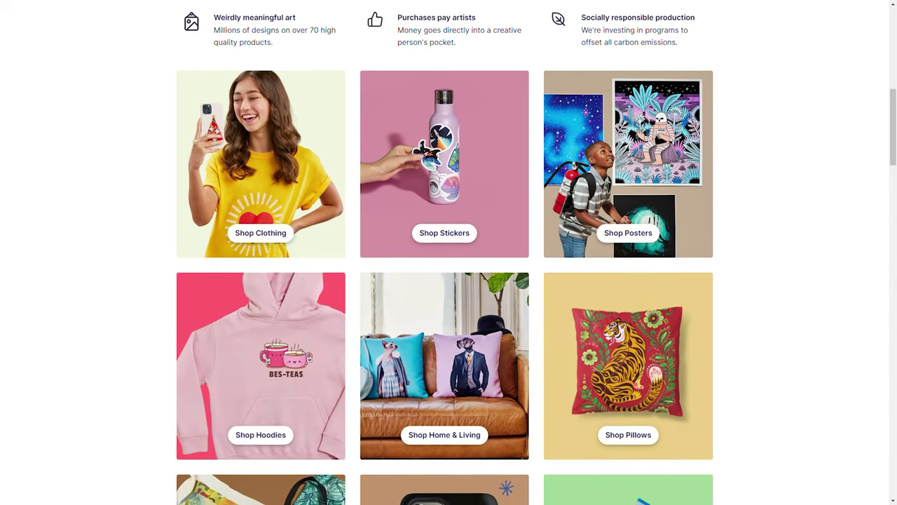
{"action": "scroll", "coordinate": [448, 253], "scroll_direction": "down", "scroll_amount": 4}
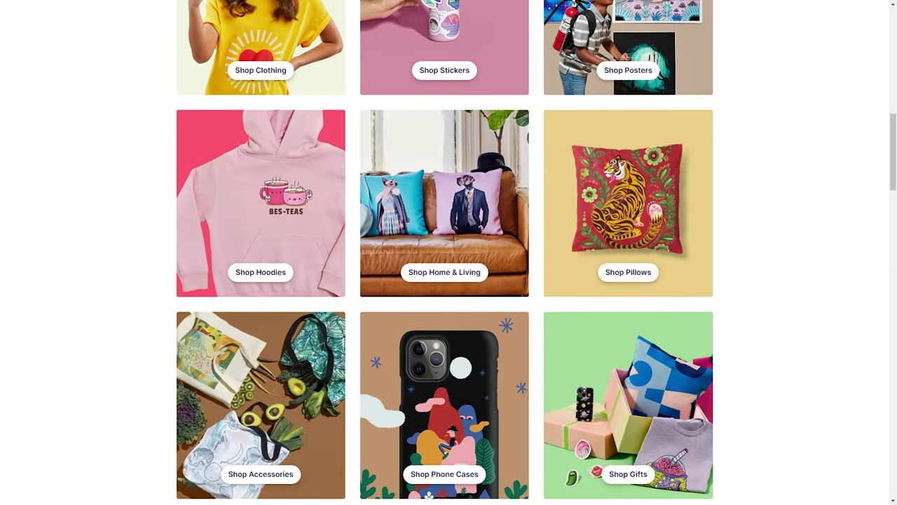
{"action": "scroll", "coordinate": [449, 253], "scroll_direction": "down", "scroll_amount": 4}
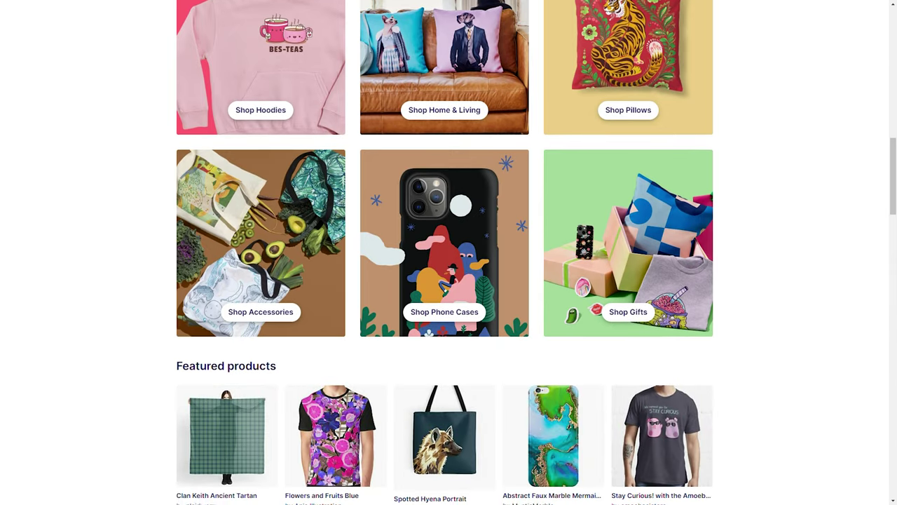
{"action": "scroll", "coordinate": [449, 253], "scroll_direction": "down", "scroll_amount": 2}
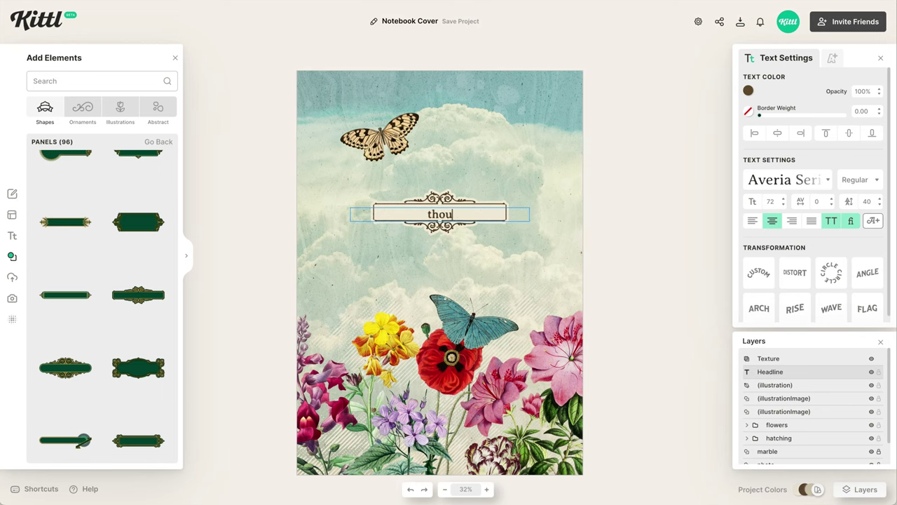
{"action": "type", "text": "ee"}
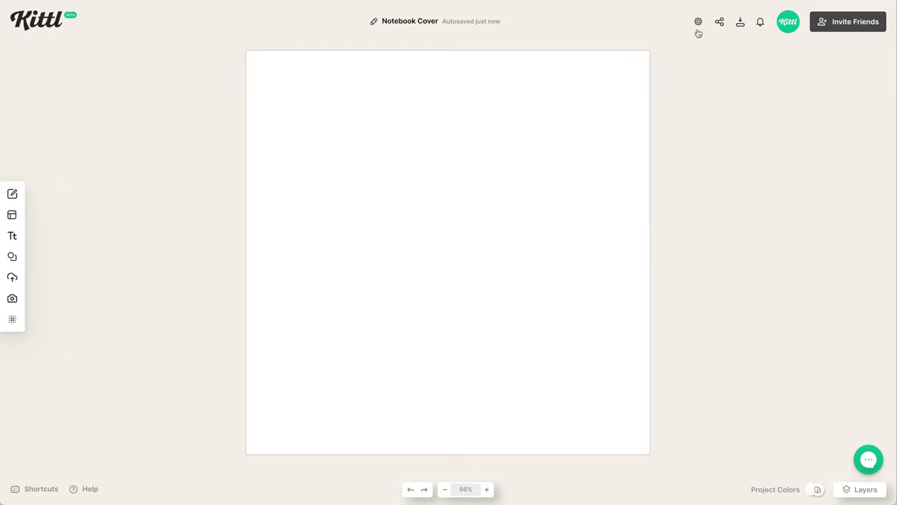
In Kittl, set the Notebook Cover artboard to a custom size of 1756 × 2481 pixels
{"action": "left_click", "coordinate": [698, 23]}
{"action": "double_click", "coordinate": [666, 236]}
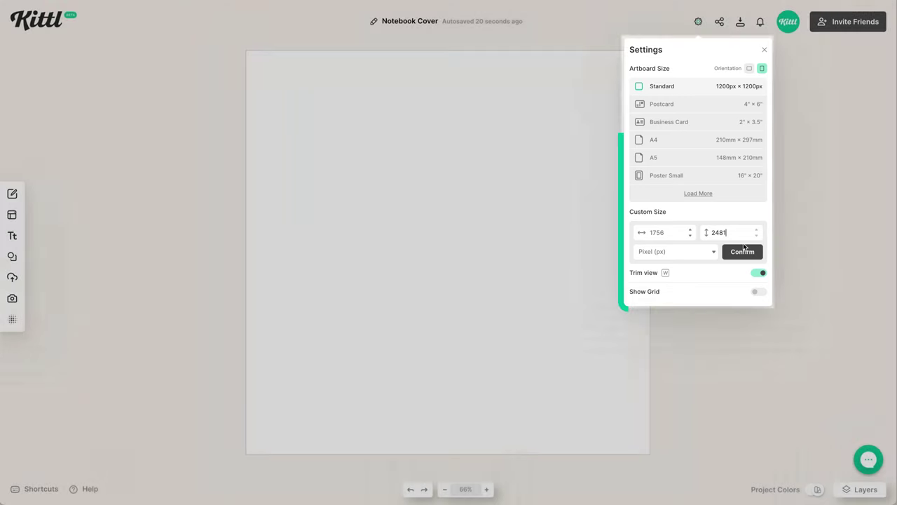
{"action": "left_click", "coordinate": [743, 251]}
{"action": "left_click", "coordinate": [516, 236]}
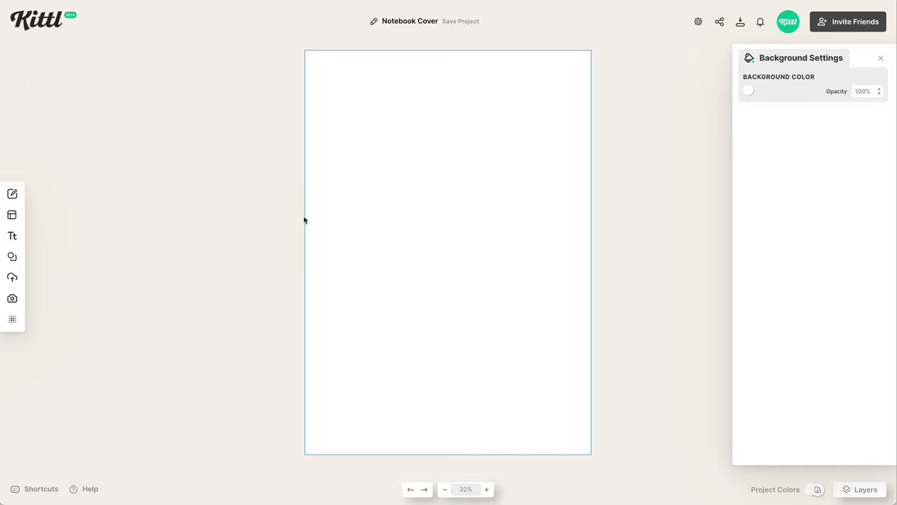
Search the stock photos for "clouds" and add the landscape photo of white clouds in a turquoise sky
{"action": "left_click", "coordinate": [14, 320]}
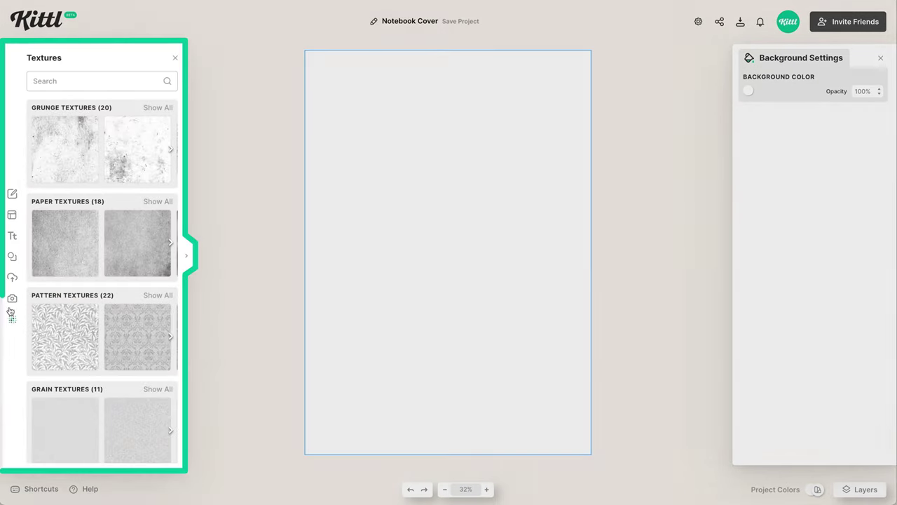
{"action": "left_click", "coordinate": [11, 298]}
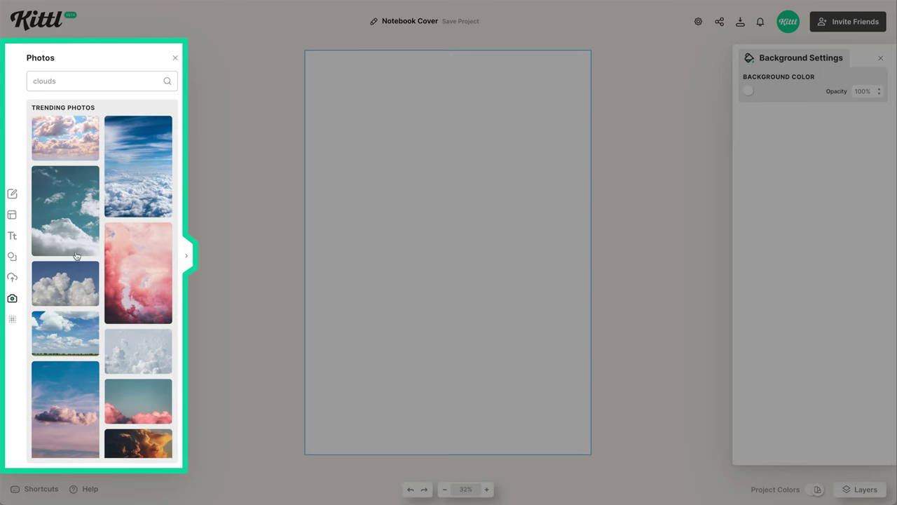
{"action": "scroll", "coordinate": [121, 194], "scroll_direction": "down", "scroll_amount": 3}
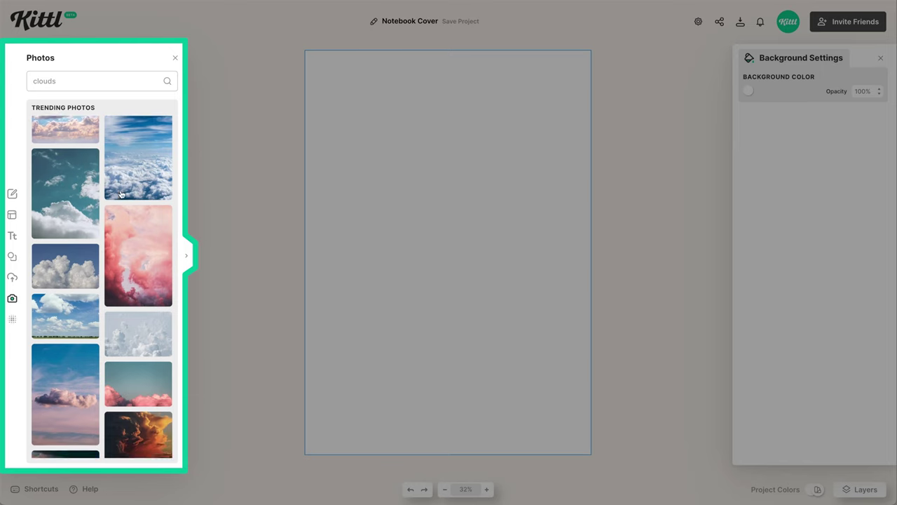
{"action": "scroll", "coordinate": [120, 194], "scroll_direction": "down", "scroll_amount": 1}
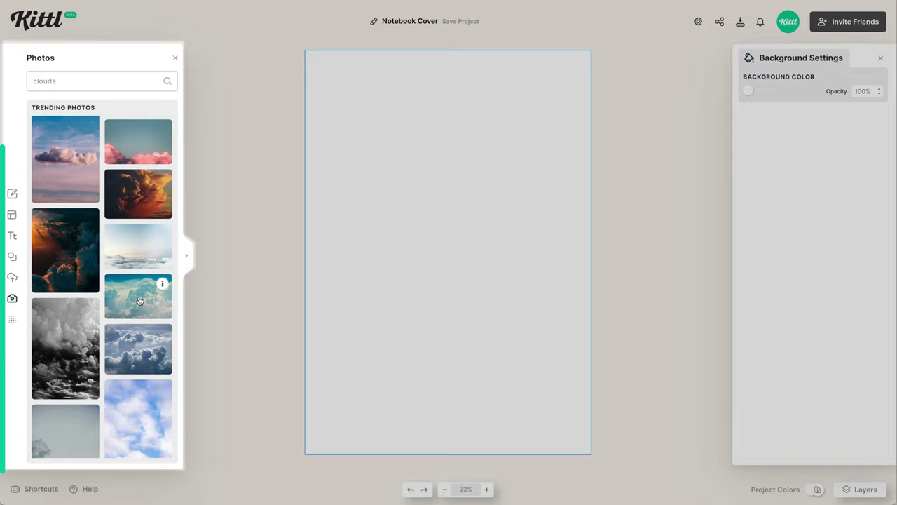
{"action": "left_click", "coordinate": [142, 300]}
Enlarge and position the cloud photo to cover the whole artboard, and set its blending mode to Overlay
{"action": "left_click_drag", "start_coordinate": [496, 284], "coordinate": [759, 460]}
{"action": "left_click_drag", "start_coordinate": [527, 375], "coordinate": [459, 373]}
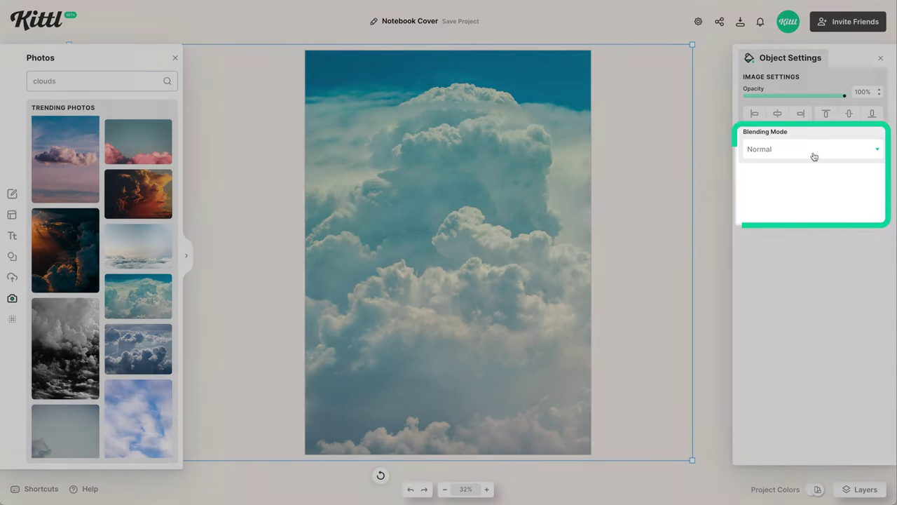
{"action": "left_click", "coordinate": [811, 150]}
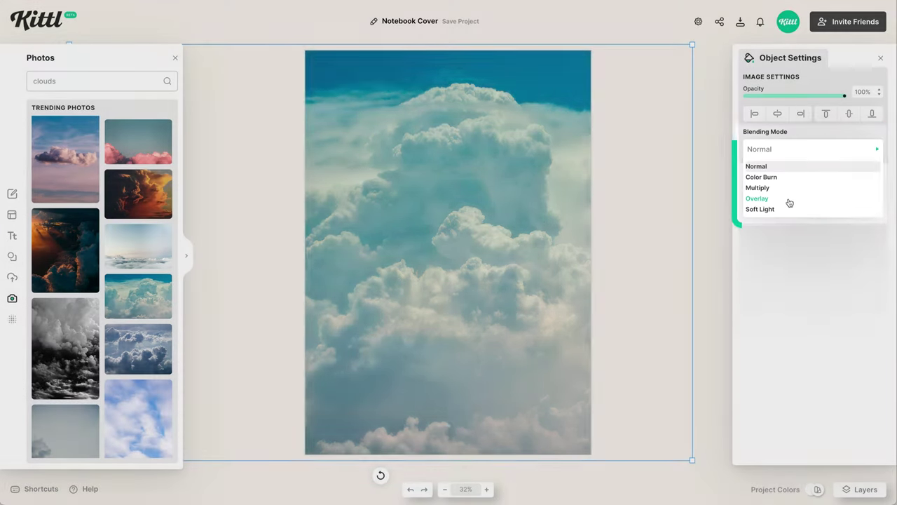
{"action": "left_click", "coordinate": [789, 201]}
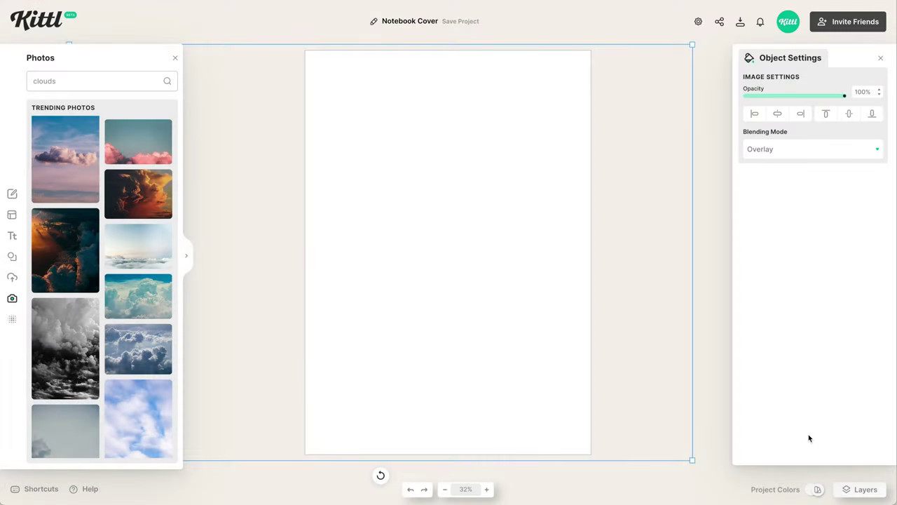
Change the white project color of the background to the muted beige d7ceb5
{"action": "left_click", "coordinate": [796, 490]}
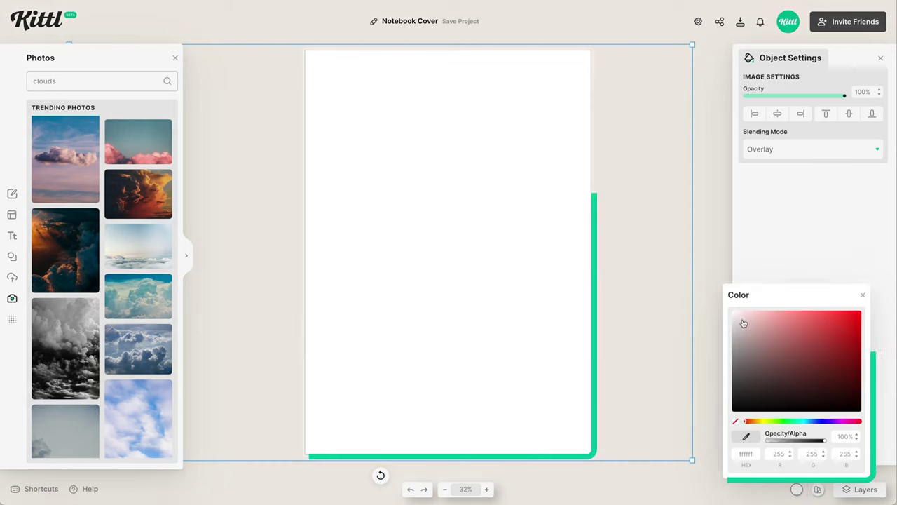
{"action": "left_click", "coordinate": [745, 321]}
{"action": "left_click_drag", "start_coordinate": [767, 423], "coordinate": [760, 424]}
{"action": "left_click", "coordinate": [767, 324]}
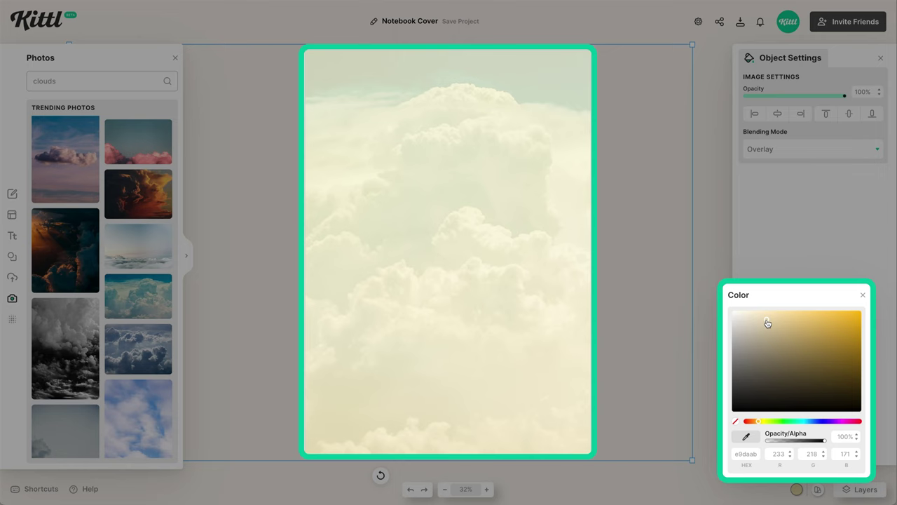
{"action": "left_click", "coordinate": [755, 335]}
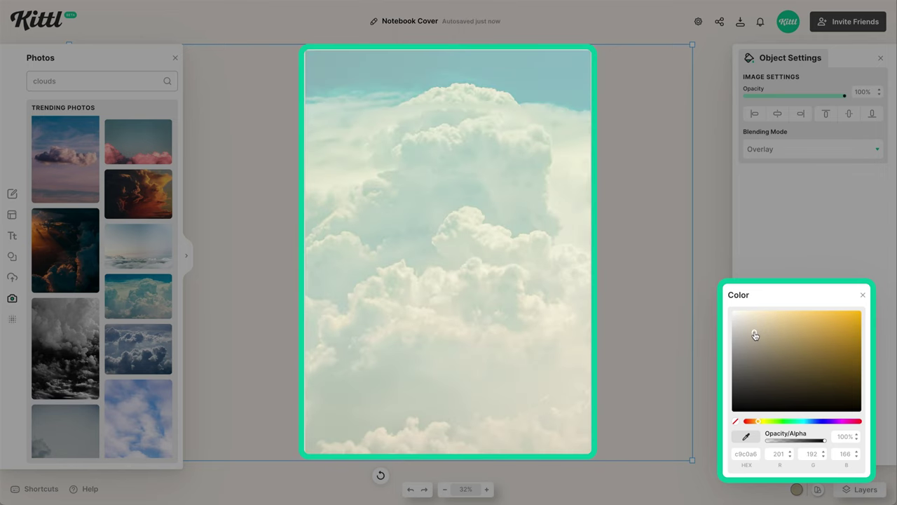
{"action": "left_click_drag", "start_coordinate": [753, 334], "coordinate": [753, 326]}
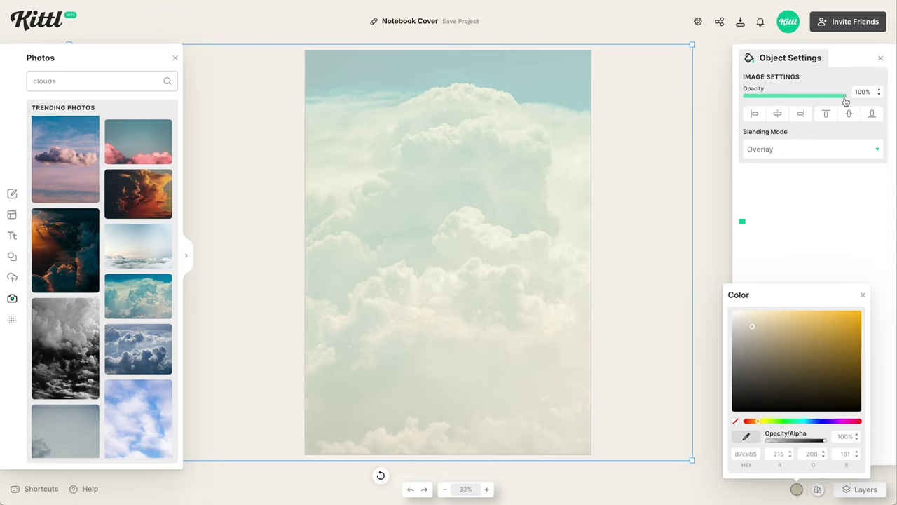
Try a lower opacity and the Soft Light blending mode on the cloud photo, returning to 100% opacity and Overlay
{"action": "left_click", "coordinate": [840, 96]}
{"action": "left_click_drag", "start_coordinate": [818, 100], "coordinate": [865, 94]}
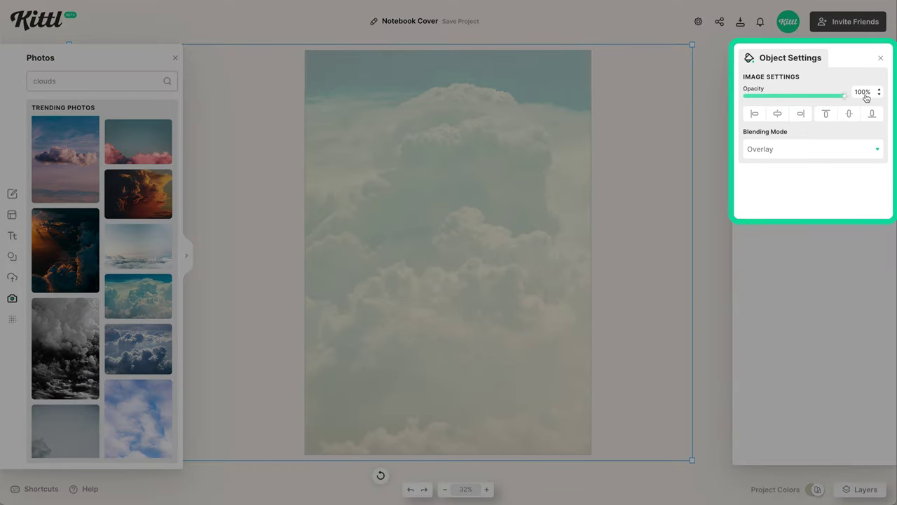
{"action": "left_click", "coordinate": [822, 148]}
{"action": "left_click", "coordinate": [782, 211]}
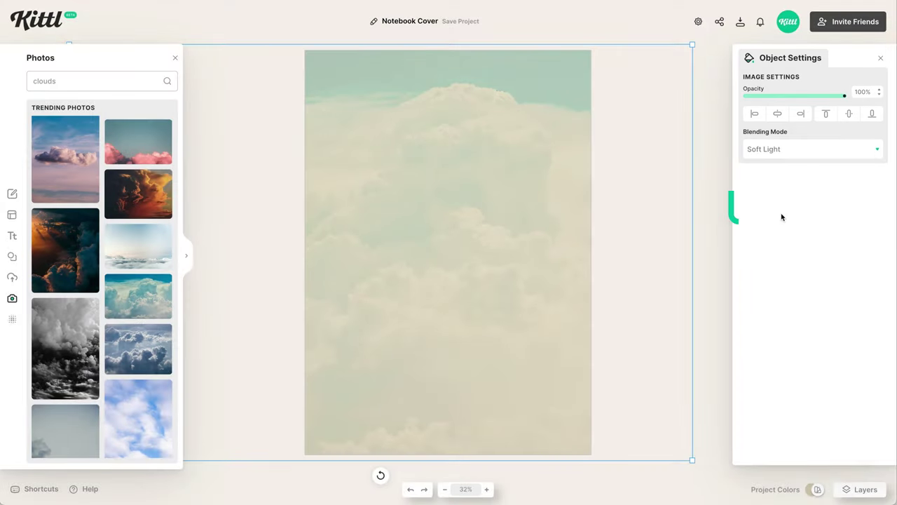
{"action": "left_click", "coordinate": [812, 156]}
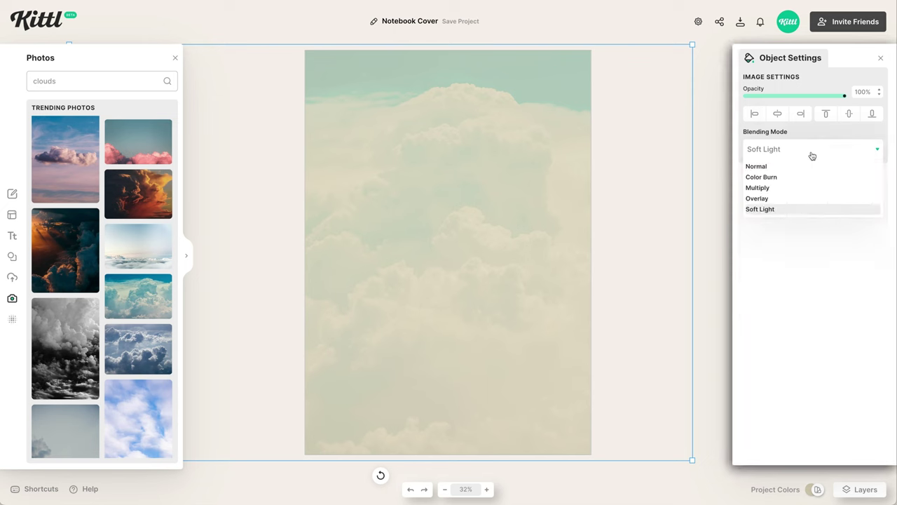
{"action": "left_click", "coordinate": [792, 201]}
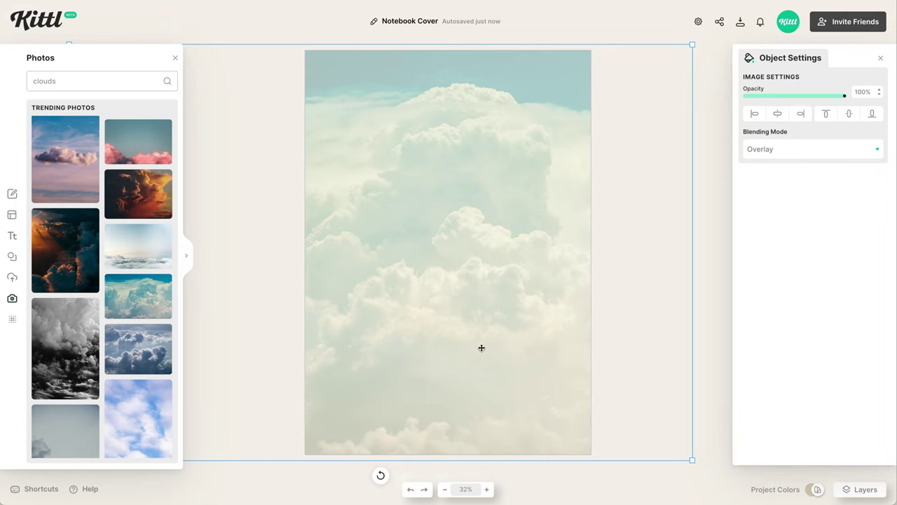
Lock the cloud image layer and rename it "photo"
{"action": "left_click", "coordinate": [865, 489]}
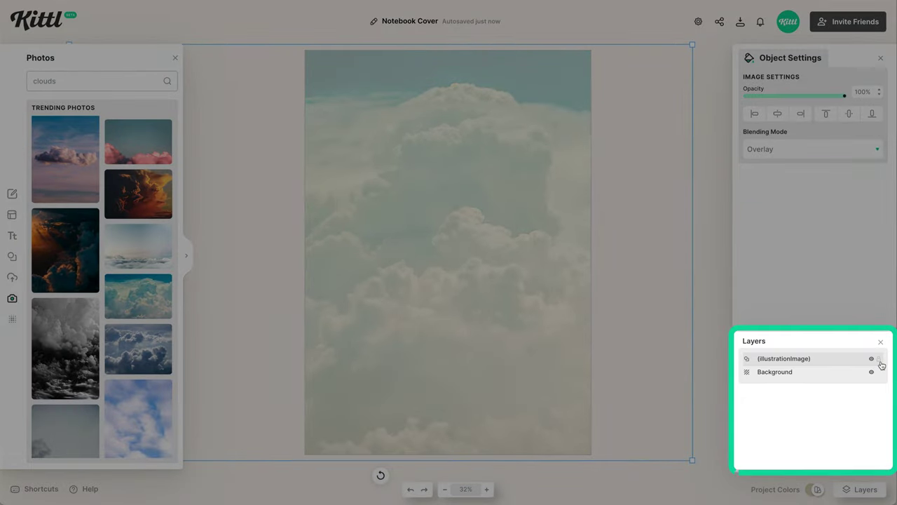
{"action": "left_click", "coordinate": [879, 359]}
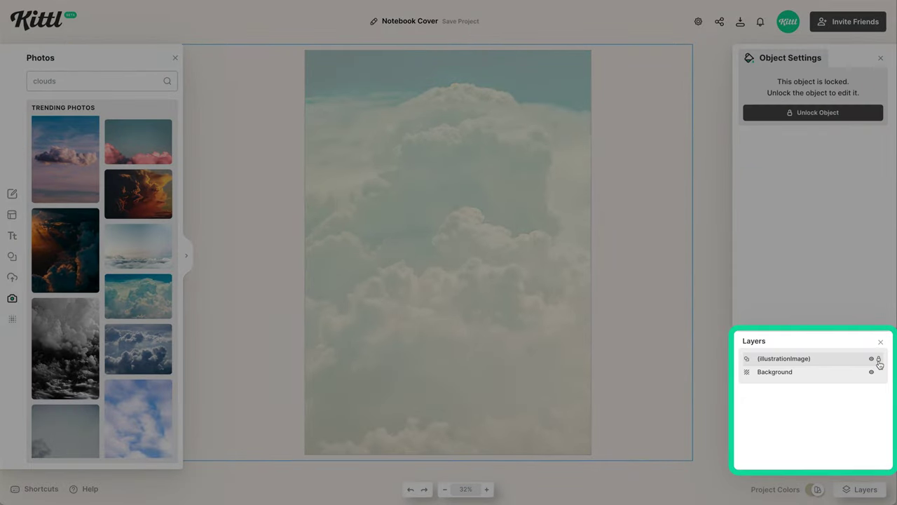
{"action": "left_click", "coordinate": [12, 321]}
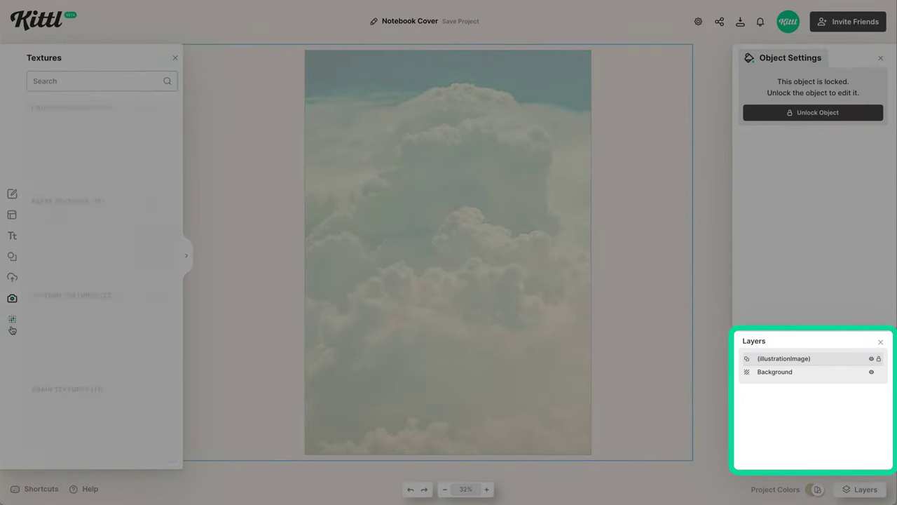
{"action": "double_click", "coordinate": [771, 359]}
{"action": "type", "text": "photo"}
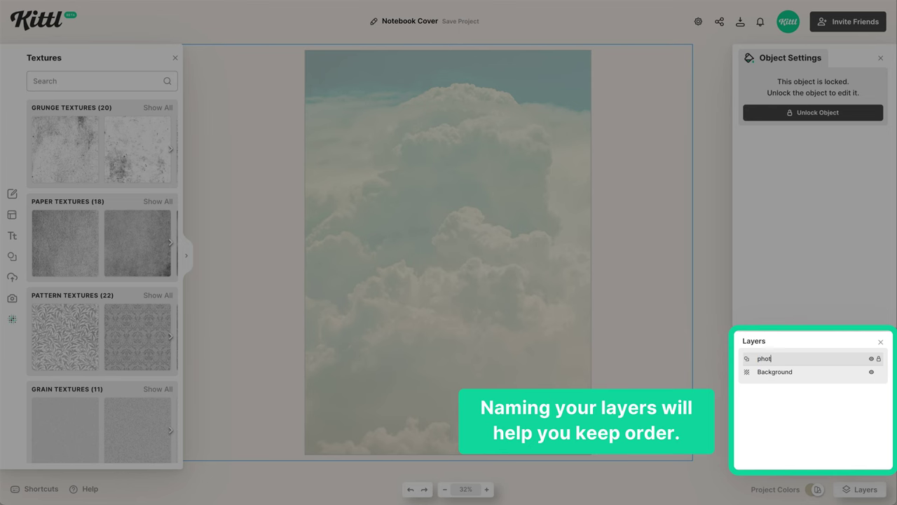
Apply the first marble texture, with large round cells, to the artboard and set its opacity to 46.5
{"action": "scroll", "coordinate": [145, 329], "scroll_direction": "down", "scroll_amount": 3}
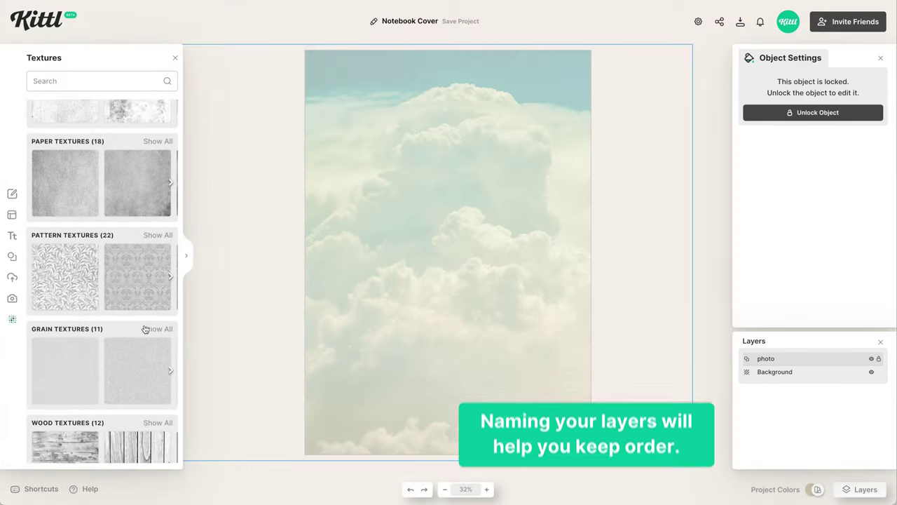
{"action": "scroll", "coordinate": [145, 328], "scroll_direction": "down", "scroll_amount": 5}
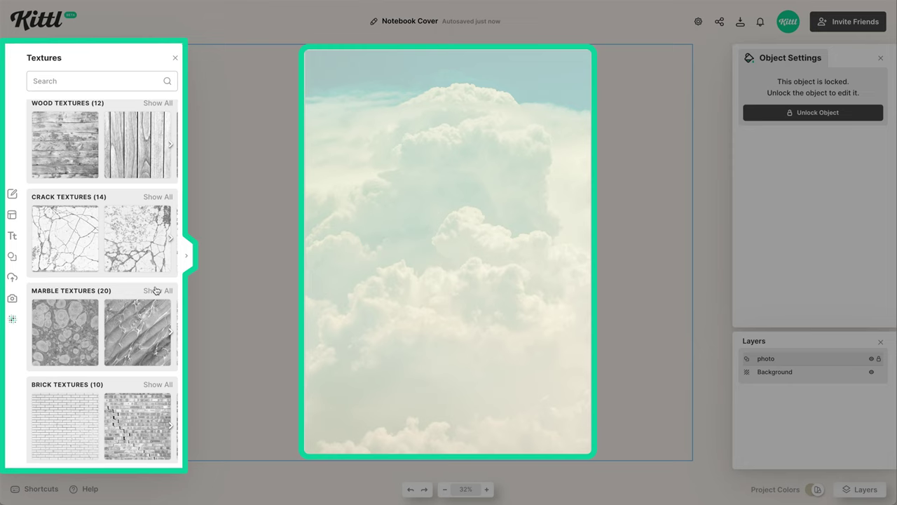
{"action": "left_click", "coordinate": [158, 289]}
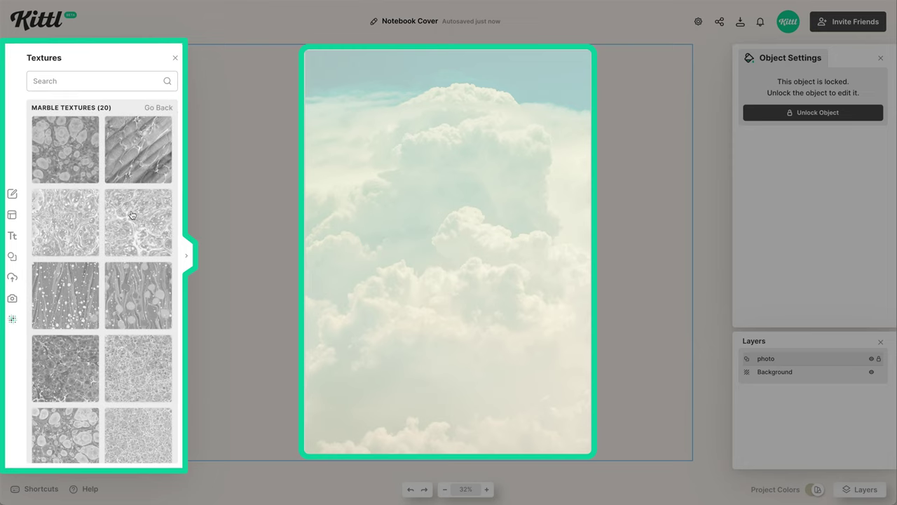
{"action": "left_click", "coordinate": [69, 157]}
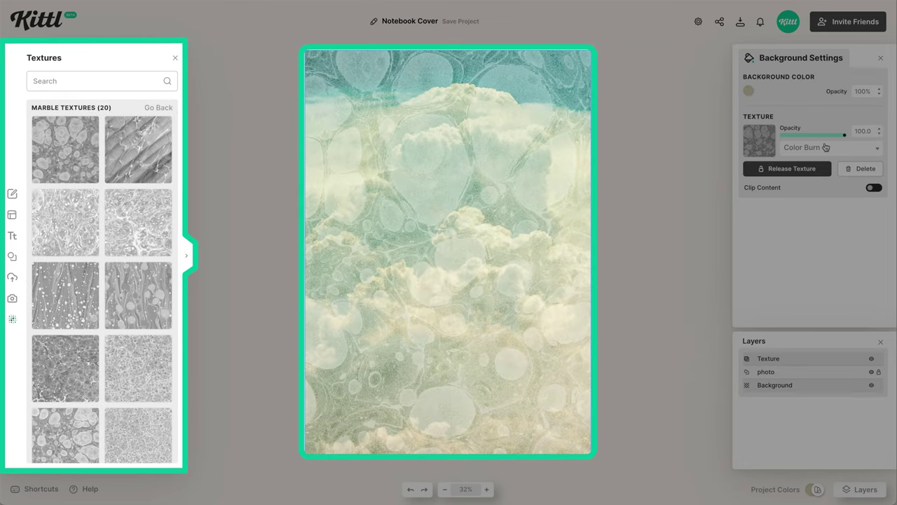
{"action": "left_click_drag", "start_coordinate": [823, 134], "coordinate": [811, 138]}
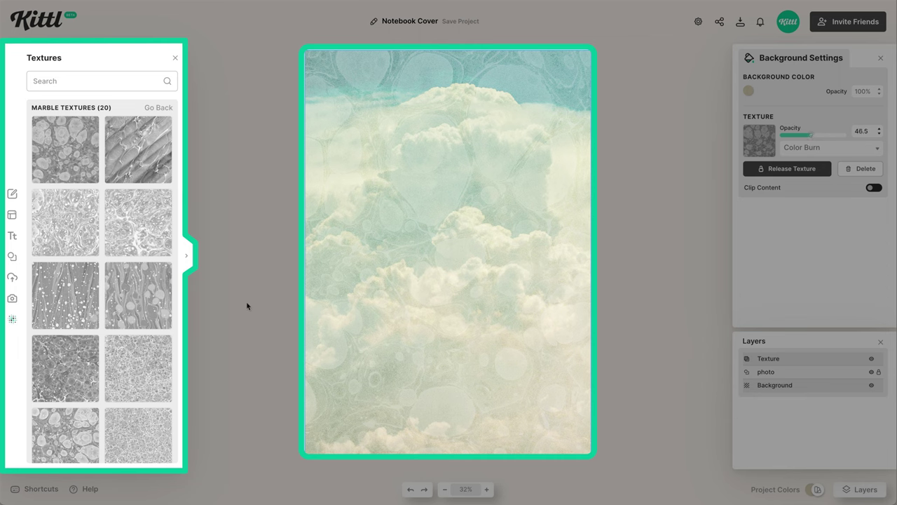
Replace the texture with other marble ones, ending on the vertically streaked marble with large round bubbles
{"action": "left_click", "coordinate": [59, 229]}
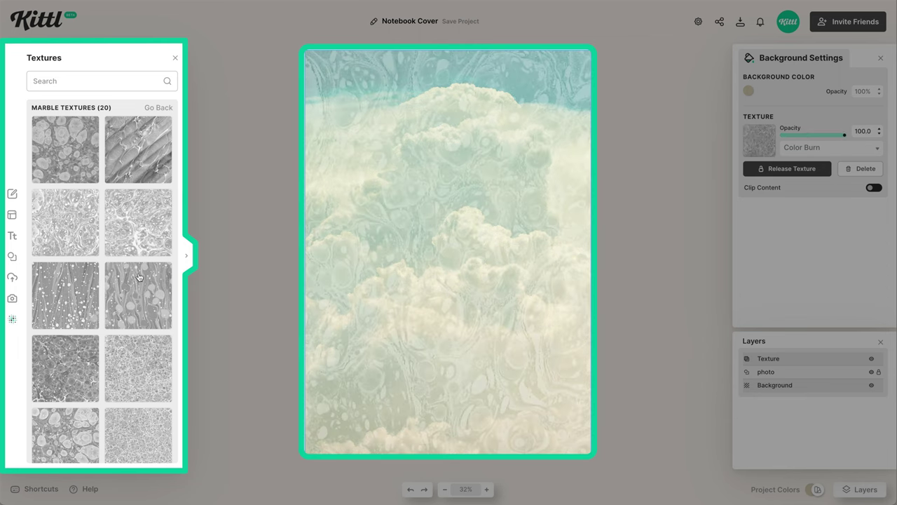
{"action": "left_click", "coordinate": [141, 300]}
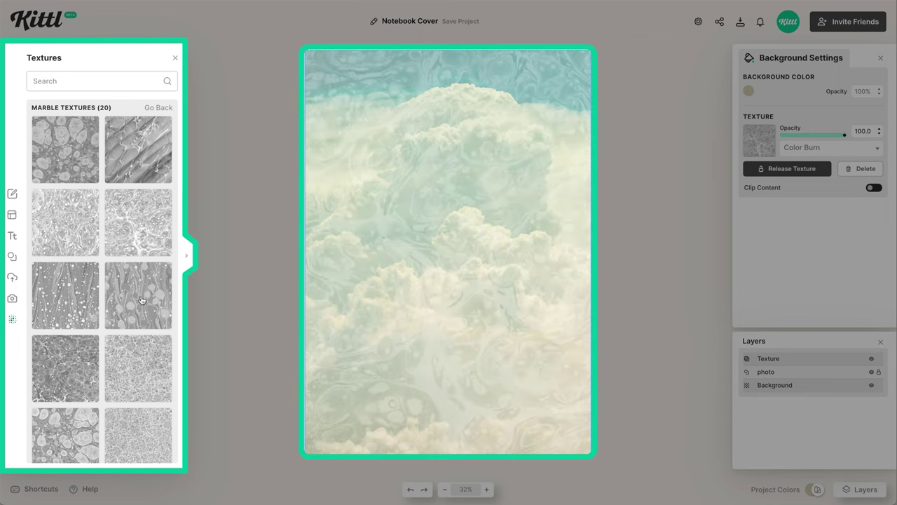
{"action": "left_click", "coordinate": [146, 315]}
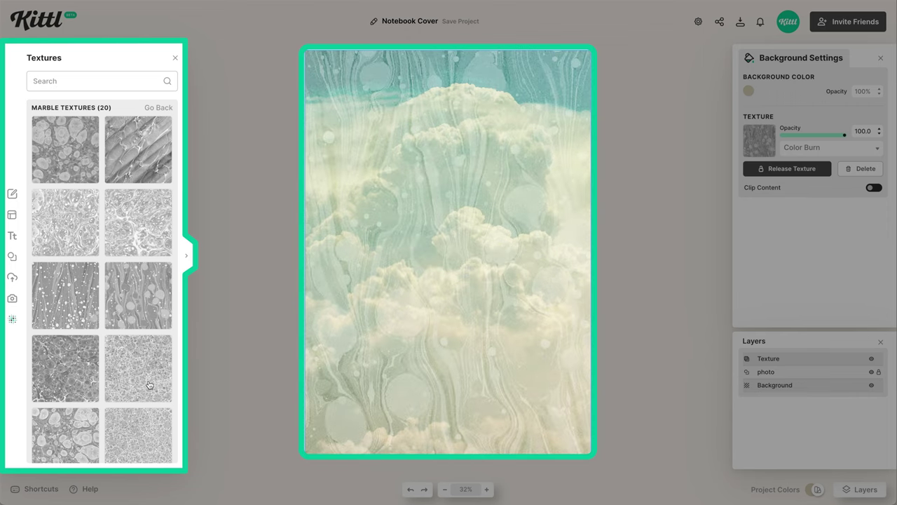
Try finer cellular marble textures on the artboard, settling on the wavy streaked marble with scattered bubbles
{"action": "scroll", "coordinate": [150, 384], "scroll_direction": "down", "scroll_amount": 3}
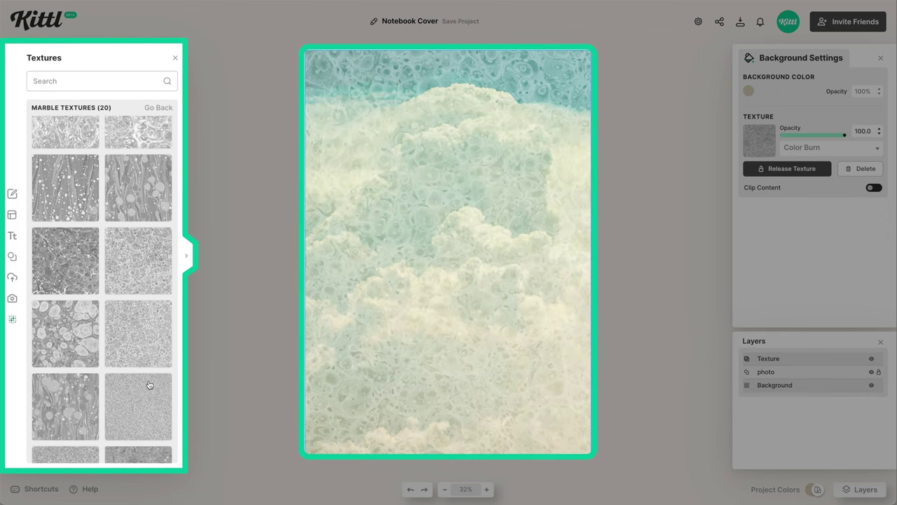
{"action": "left_click", "coordinate": [123, 335]}
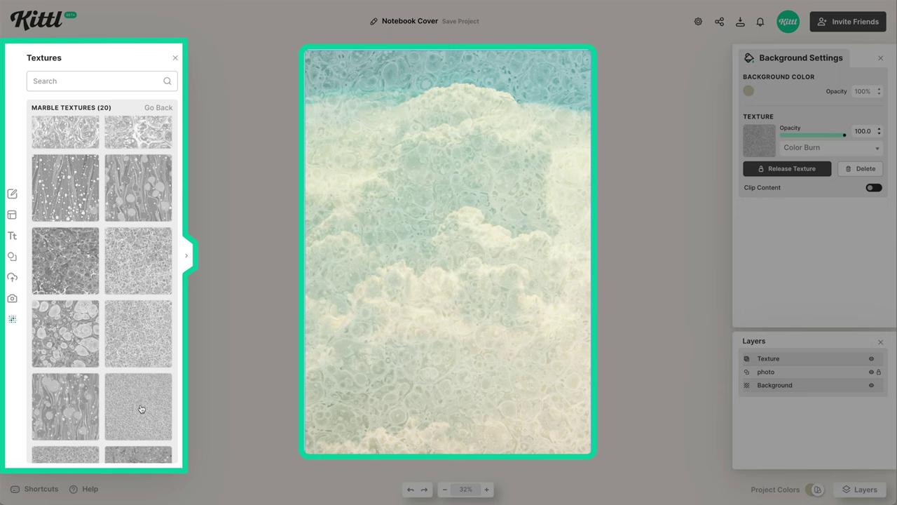
{"action": "left_click", "coordinate": [140, 408]}
{"action": "left_click", "coordinate": [86, 415]}
{"action": "scroll", "coordinate": [85, 415], "scroll_direction": "up", "scroll_amount": 3}
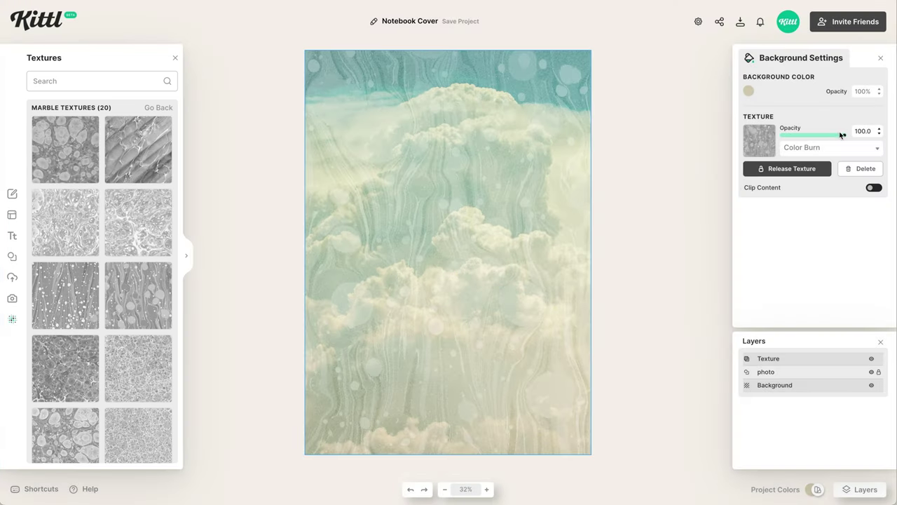
Set the marble texture's opacity to 43.0 and release it as a separate image shifted left on the artboard
{"action": "left_click_drag", "start_coordinate": [837, 140], "coordinate": [808, 138]}
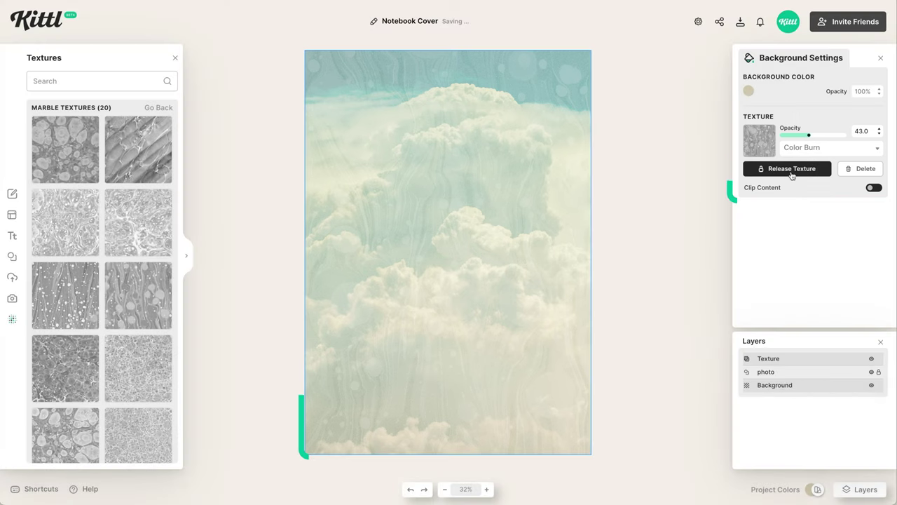
{"action": "left_click", "coordinate": [790, 171]}
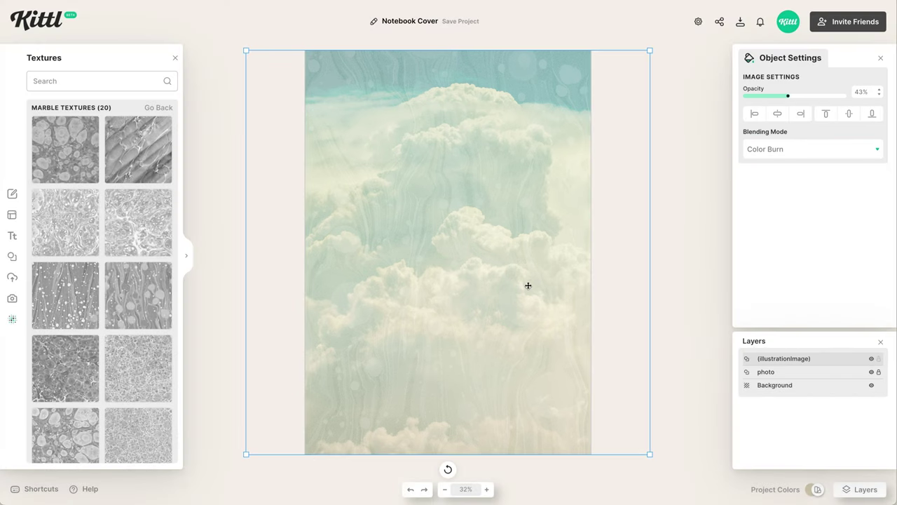
{"action": "left_click_drag", "start_coordinate": [543, 284], "coordinate": [497, 283]}
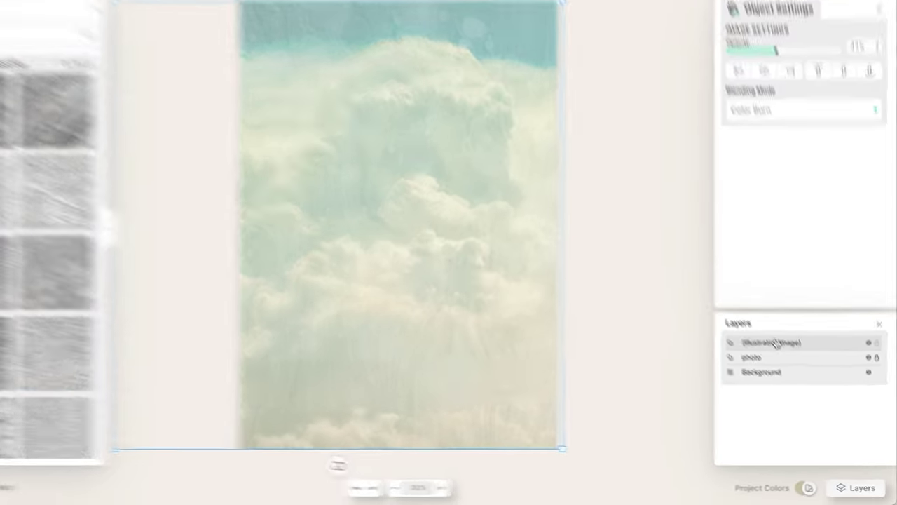
Rename the released texture's layer "marble" and lock it
{"action": "double_click", "coordinate": [788, 357]}
{"action": "type", "text": "marböe"}
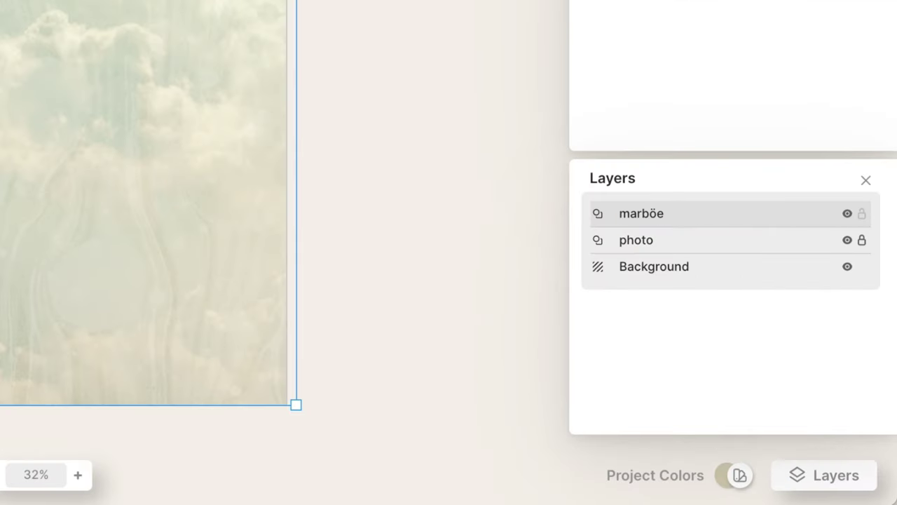
{"action": "double_click", "coordinate": [677, 212]}
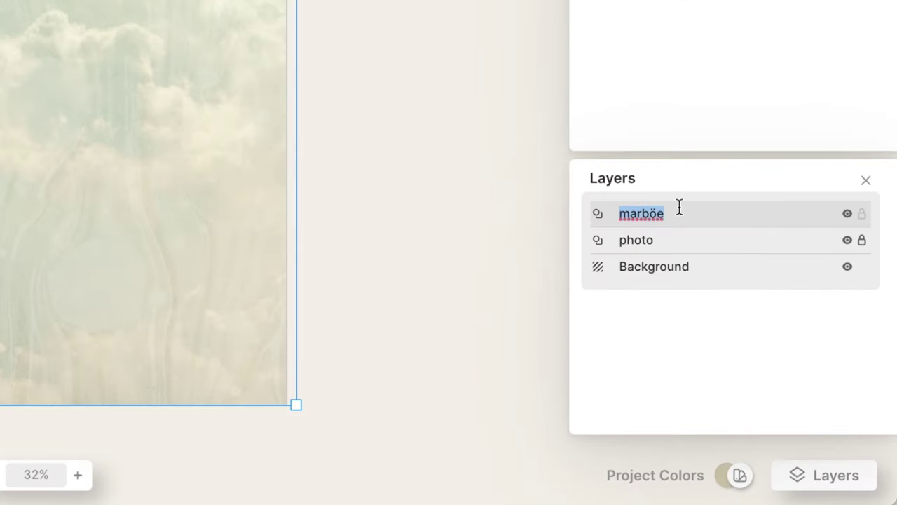
{"action": "type", "text": "marb"}
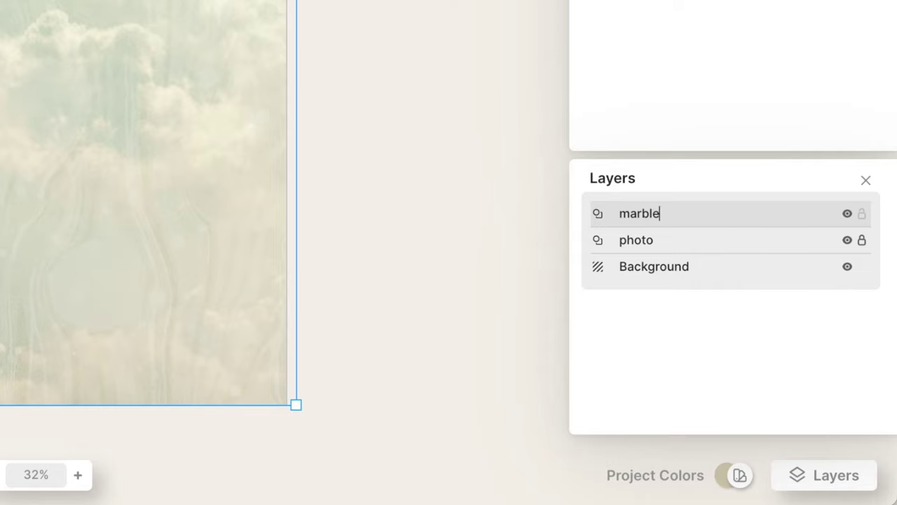
{"action": "left_click", "coordinate": [861, 214]}
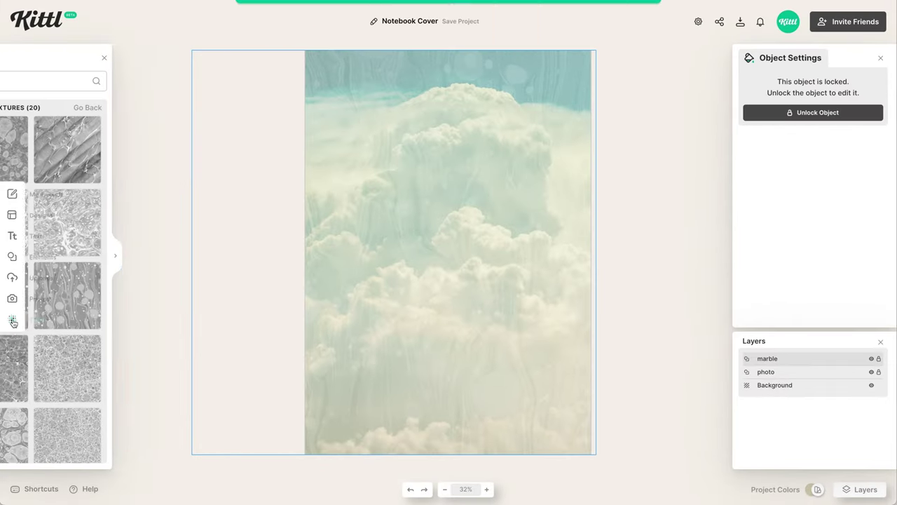
Apply the light, speckled paper texture to the artboard and set its opacity to 60.1
{"action": "left_click", "coordinate": [159, 108]}
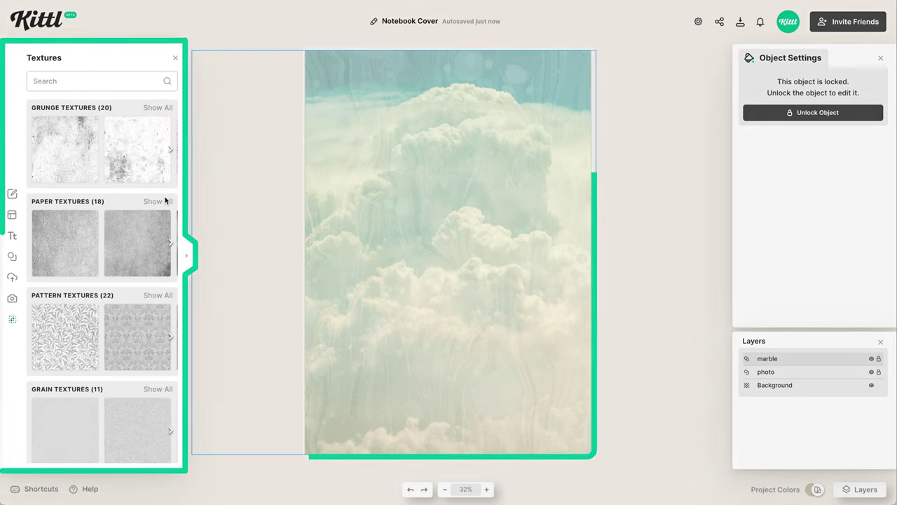
{"action": "left_click", "coordinate": [166, 201]}
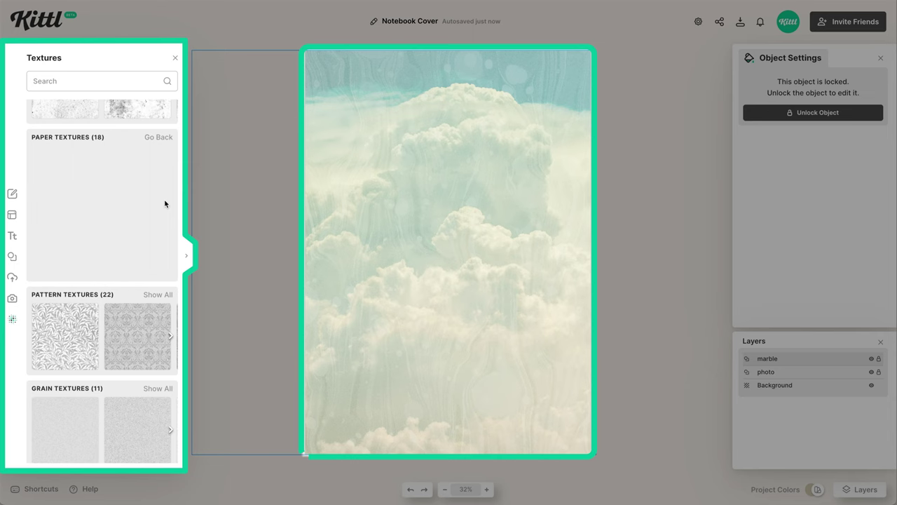
{"action": "left_click", "coordinate": [137, 314]}
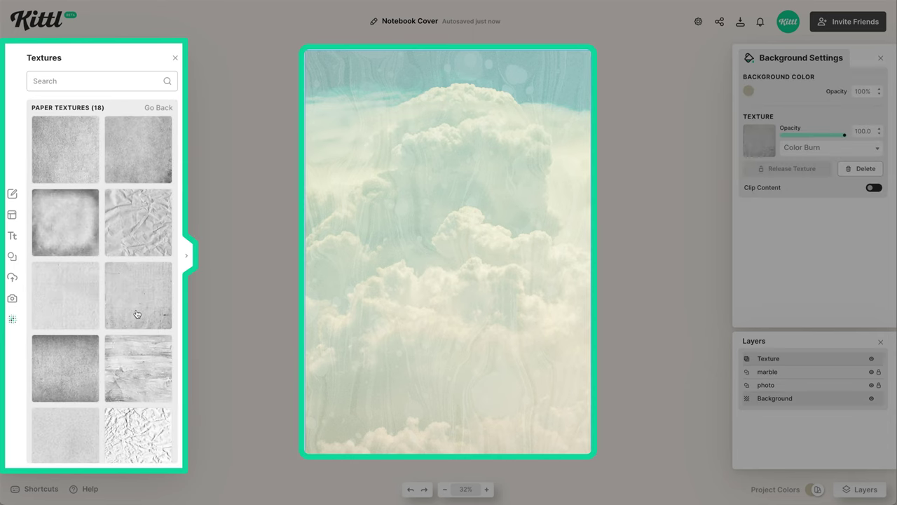
{"action": "left_click", "coordinate": [77, 303]}
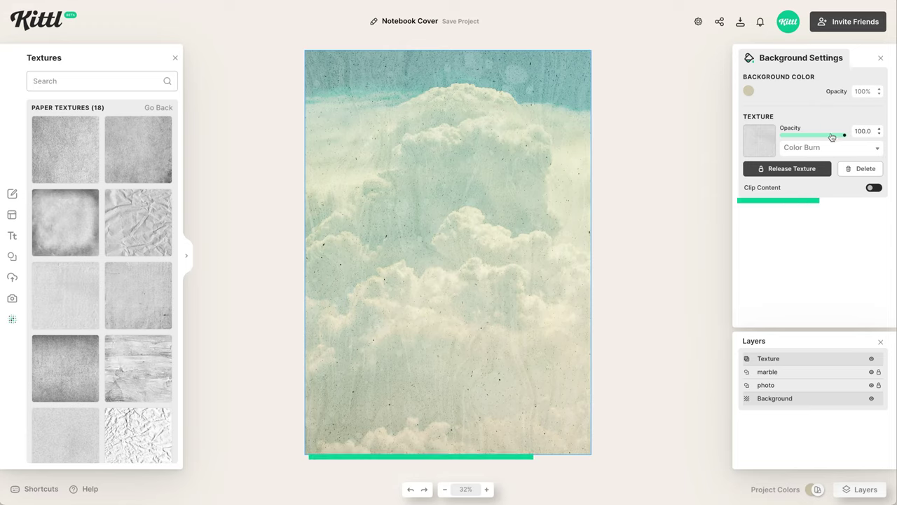
{"action": "left_click_drag", "start_coordinate": [843, 134], "coordinate": [819, 134]}
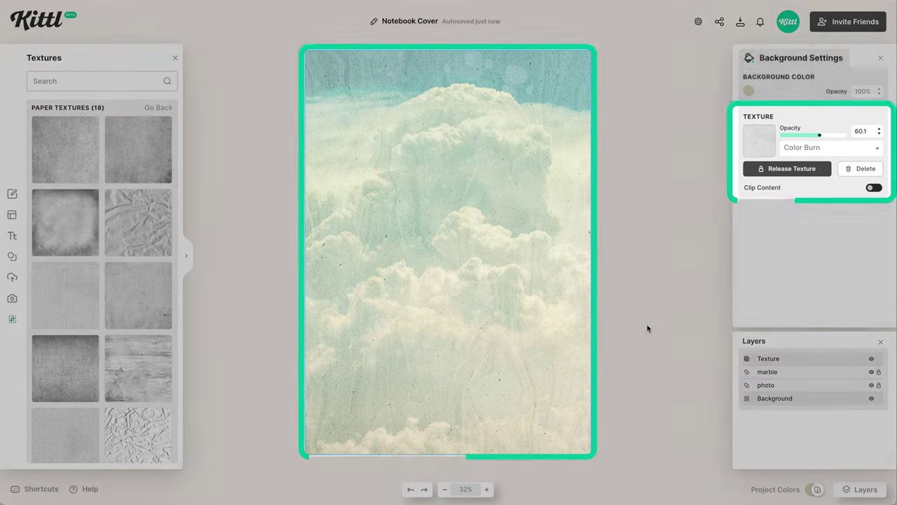
{"action": "left_click", "coordinate": [661, 324]}
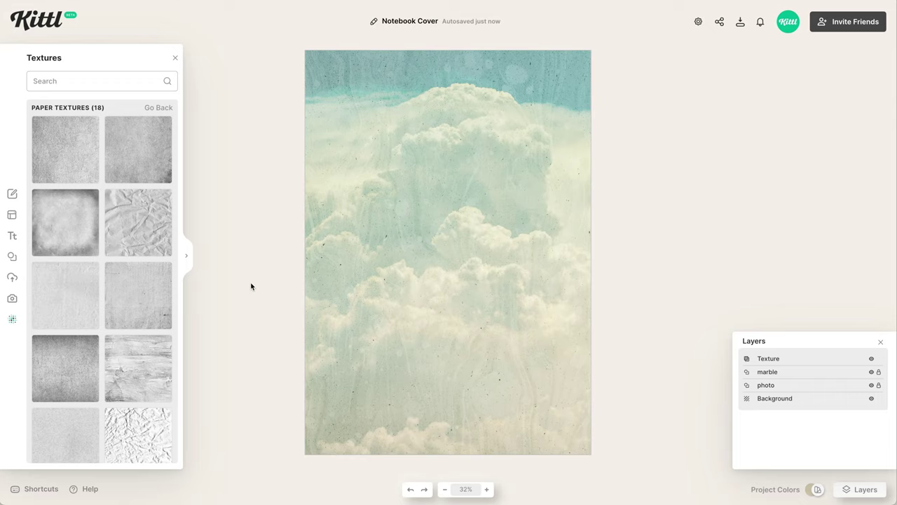
Add the illustration of pink blooms with dark green leaves from the Vintage Flowers collection to the artboard
{"action": "left_click", "coordinate": [12, 256]}
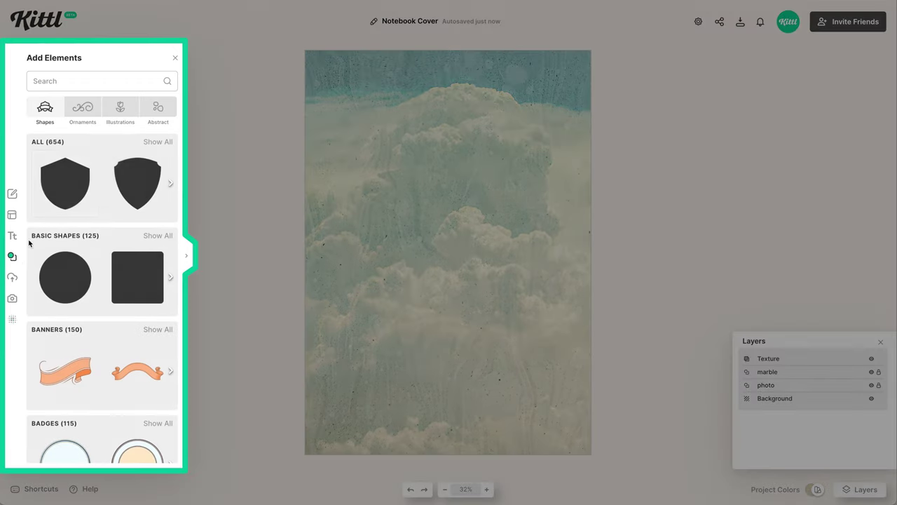
{"action": "left_click", "coordinate": [121, 116]}
{"action": "scroll", "coordinate": [103, 290], "scroll_direction": "down", "scroll_amount": 1}
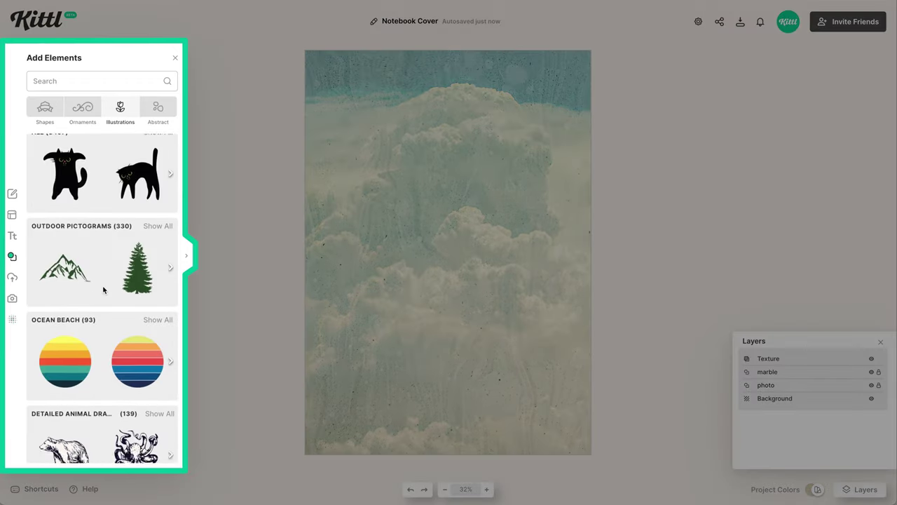
{"action": "scroll", "coordinate": [103, 290], "scroll_direction": "down", "scroll_amount": 3}
{"action": "left_click", "coordinate": [160, 263]}
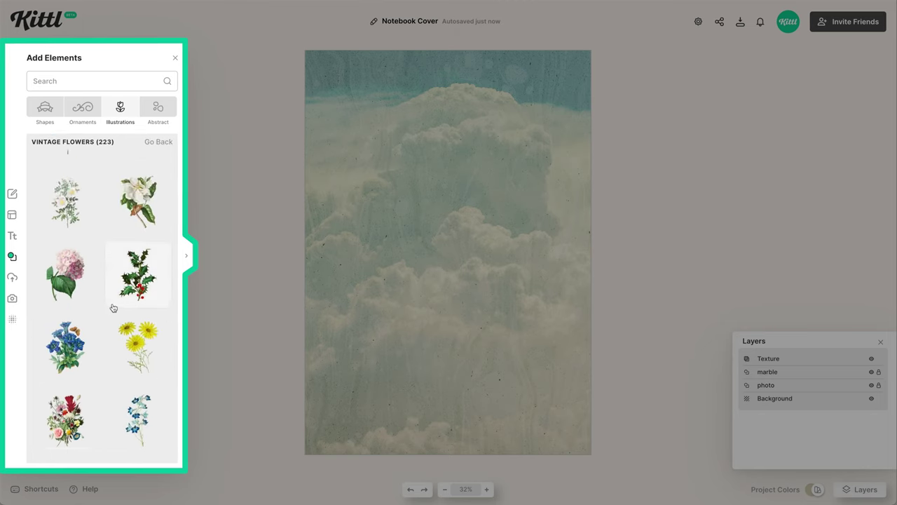
{"action": "scroll", "coordinate": [113, 308], "scroll_direction": "down", "scroll_amount": 20}
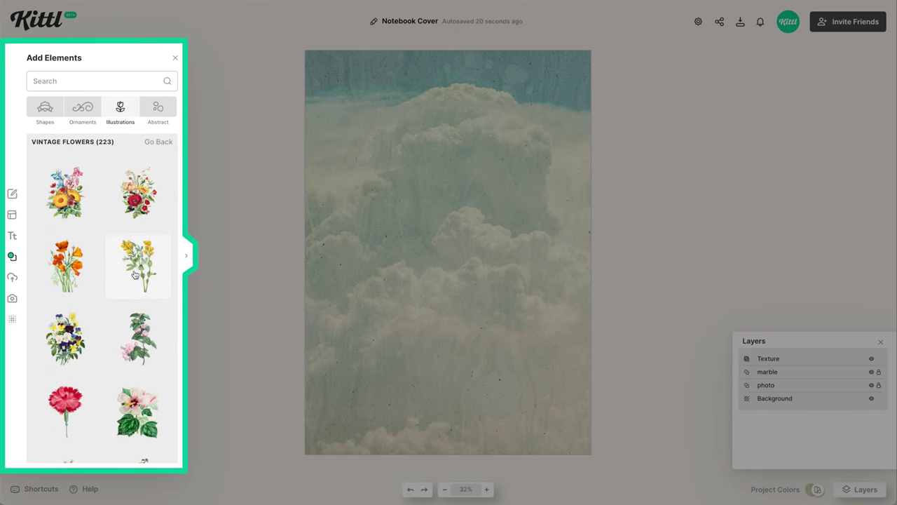
{"action": "scroll", "coordinate": [135, 274], "scroll_direction": "down", "scroll_amount": 5}
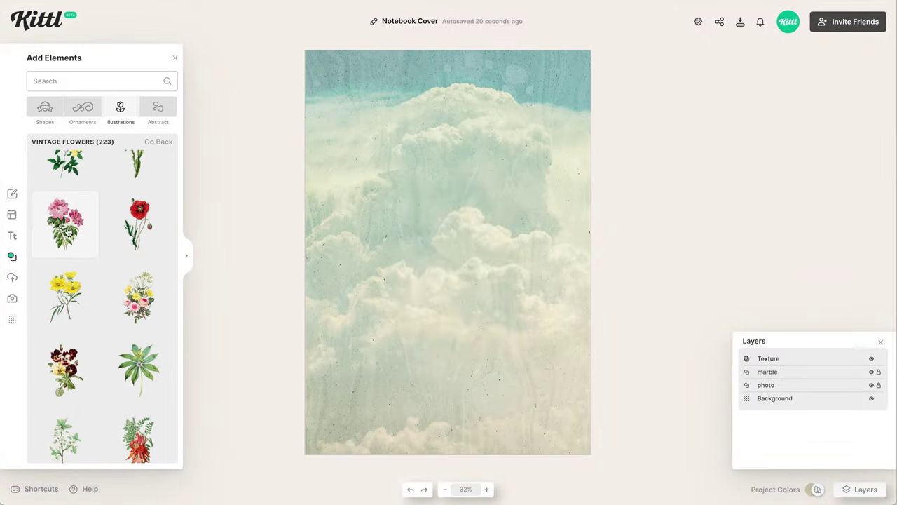
{"action": "left_click", "coordinate": [68, 231]}
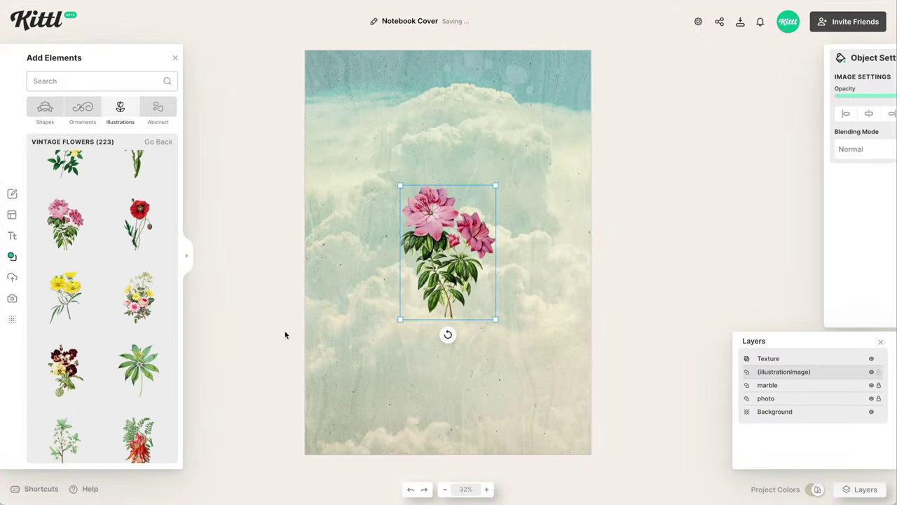
Enlarge and horizontally flip the pink flower, placing it in the artboard's lower-right corner with its stem cropped by the edge
{"action": "left_click_drag", "start_coordinate": [497, 319], "coordinate": [525, 340]}
{"action": "left_click_drag", "start_coordinate": [458, 273], "coordinate": [552, 390]}
{"action": "right_click", "coordinate": [537, 359]}
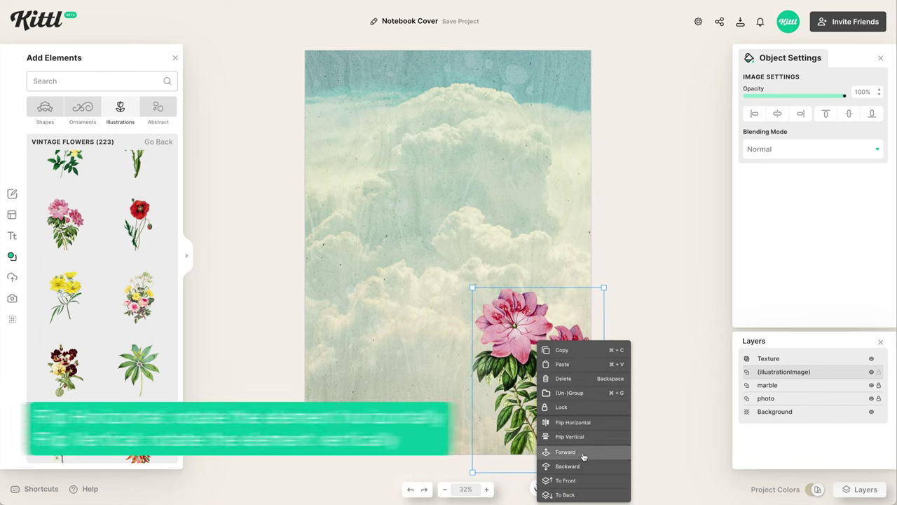
{"action": "left_click", "coordinate": [571, 422]}
{"action": "left_click_drag", "start_coordinate": [556, 345], "coordinate": [570, 383]}
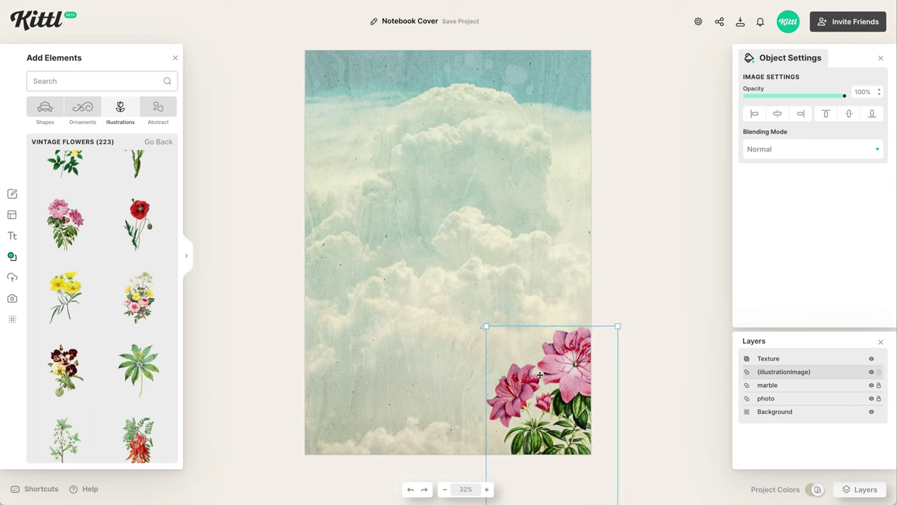
{"action": "left_click_drag", "start_coordinate": [486, 325], "coordinate": [470, 305]}
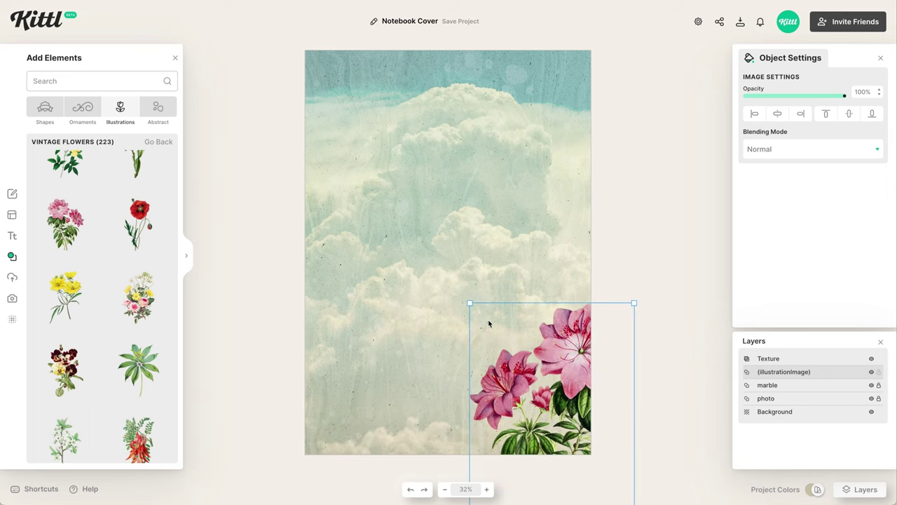
{"action": "left_click_drag", "start_coordinate": [567, 386], "coordinate": [567, 372]}
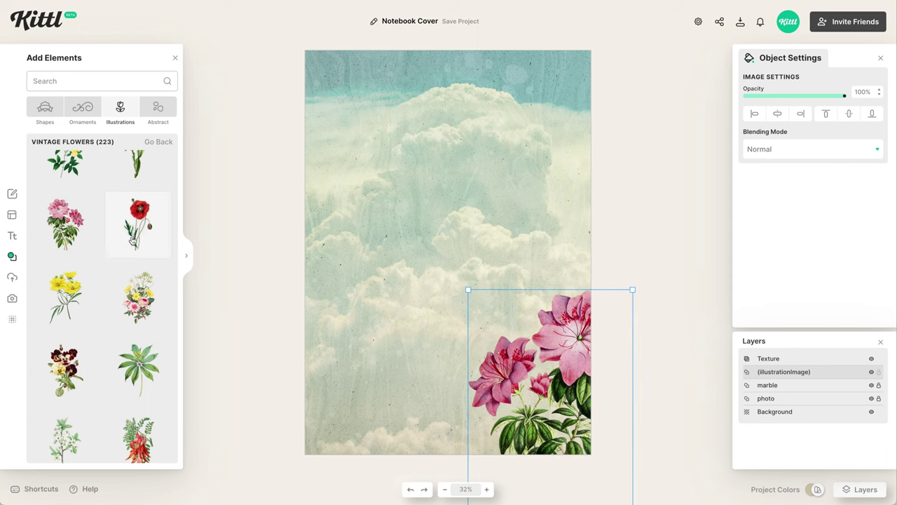
Add the red poppy illustration beside the pink flower along the artboard's lower edge and layer it behind the pink blooms
{"action": "left_click", "coordinate": [132, 240]}
{"action": "left_click_drag", "start_coordinate": [454, 219], "coordinate": [459, 335]}
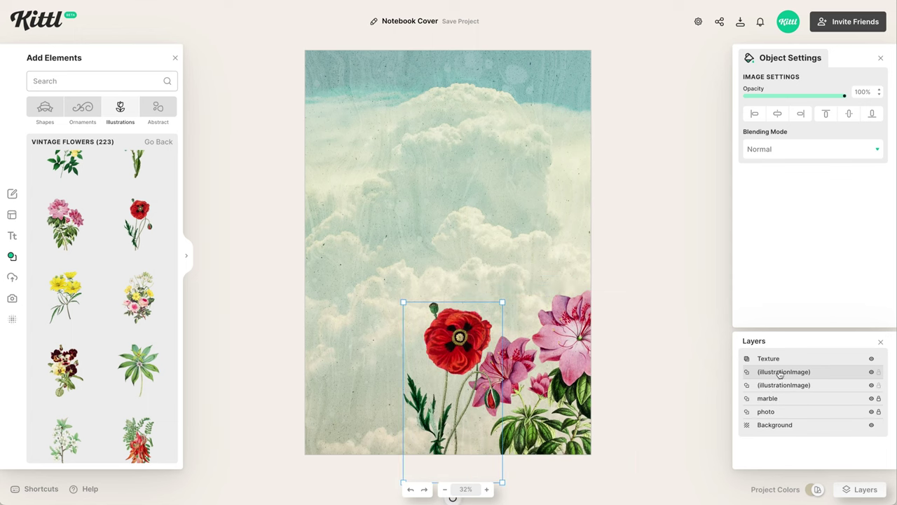
Add the yellow and orange vintage flower, enlarge it, and place it to the left of the red poppy
{"action": "scroll", "coordinate": [122, 326], "scroll_direction": "down", "scroll_amount": 10}
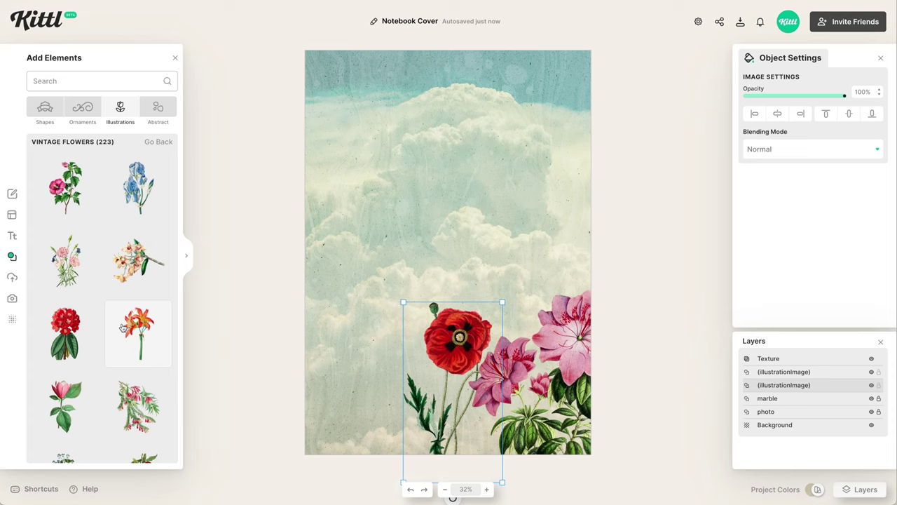
{"action": "scroll", "coordinate": [122, 328], "scroll_direction": "up", "scroll_amount": 11}
{"action": "scroll", "coordinate": [122, 327], "scroll_direction": "down", "scroll_amount": 8}
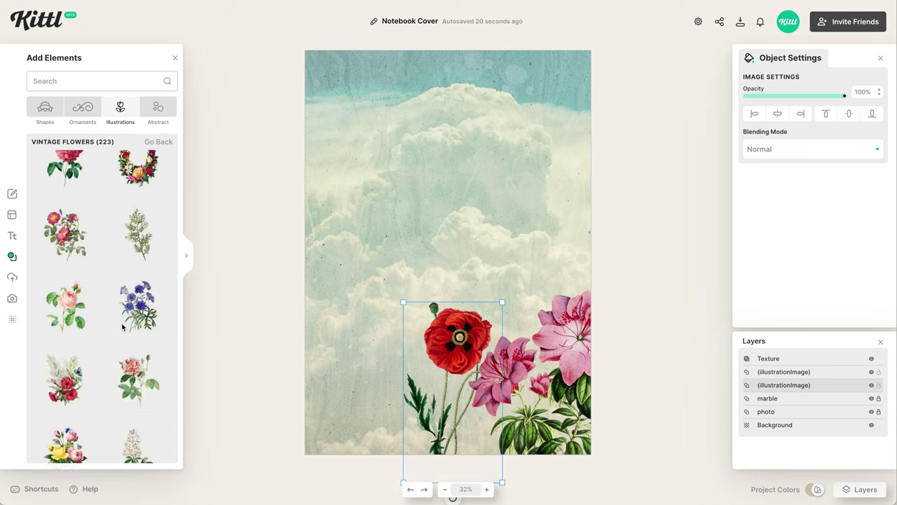
{"action": "scroll", "coordinate": [122, 327], "scroll_direction": "down", "scroll_amount": 10}
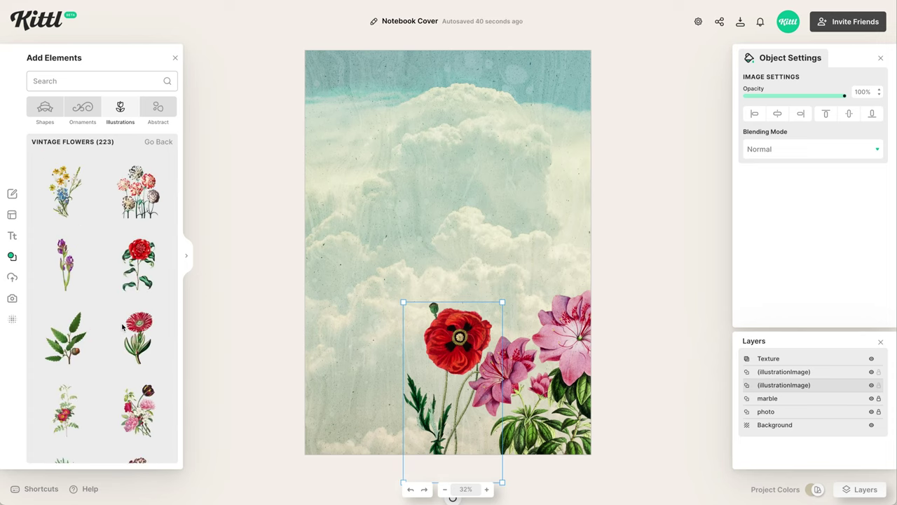
{"action": "scroll", "coordinate": [122, 327], "scroll_direction": "down", "scroll_amount": 8}
{"action": "left_click", "coordinate": [138, 293]}
{"action": "left_click_drag", "start_coordinate": [448, 252], "coordinate": [378, 394]}
{"action": "left_click_drag", "start_coordinate": [416, 312], "coordinate": [428, 284]}
{"action": "left_click_drag", "start_coordinate": [382, 351], "coordinate": [389, 369]}
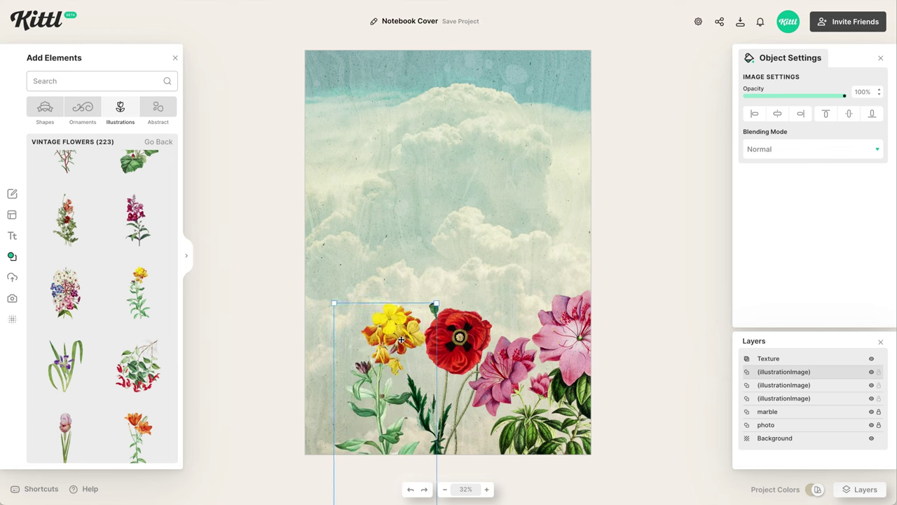
{"action": "left_click_drag", "start_coordinate": [436, 303], "coordinate": [439, 290]}
Add the magenta snapdragon illustration, enlarge it, and place it in the artboard's lower-left corner
{"action": "scroll", "coordinate": [137, 225], "scroll_direction": "up", "scroll_amount": 1}
{"action": "left_click", "coordinate": [136, 228]}
{"action": "left_click_drag", "start_coordinate": [448, 252], "coordinate": [332, 408]}
{"action": "left_click_drag", "start_coordinate": [365, 340], "coordinate": [392, 281]}
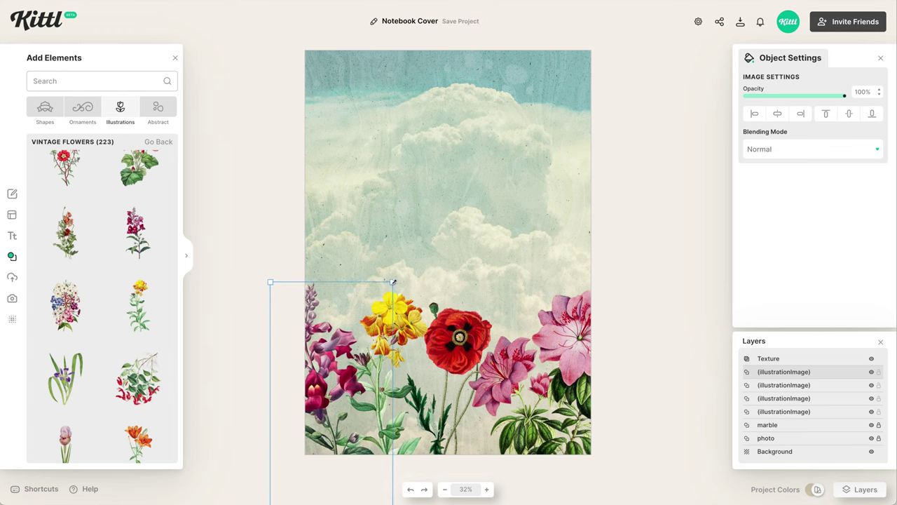
{"action": "left_click_drag", "start_coordinate": [335, 365], "coordinate": [335, 376]}
{"action": "left_click", "coordinate": [249, 322]}
Try a flipped and enlarged pink-and-white striped bloom at the bottom of the artboard, below the yellow flower and poppy
{"action": "scroll", "coordinate": [137, 306], "scroll_direction": "up", "scroll_amount": 6}
{"action": "left_click", "coordinate": [65, 260]}
{"action": "left_click_drag", "start_coordinate": [448, 252], "coordinate": [411, 436]}
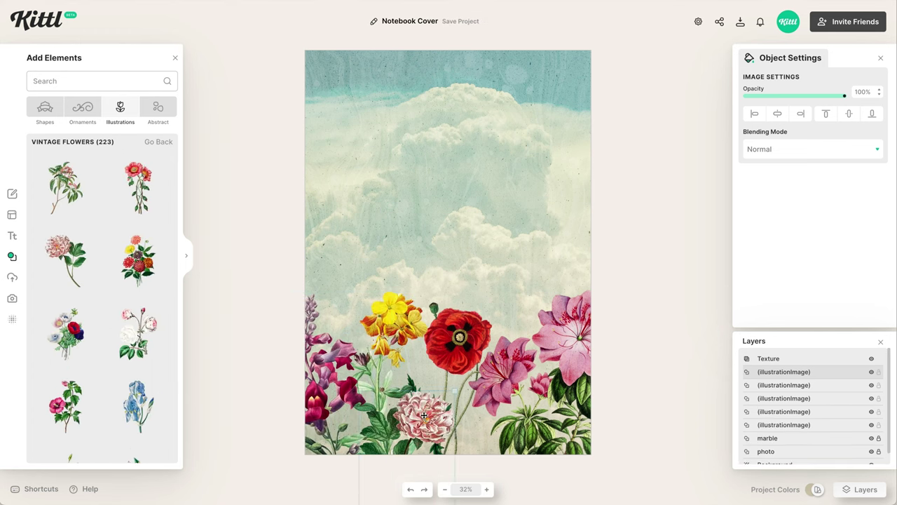
{"action": "key", "text": "shift+h"}
{"action": "left_click_drag", "start_coordinate": [460, 377], "coordinate": [502, 317]}
{"action": "left_click_drag", "start_coordinate": [460, 352], "coordinate": [449, 403]}
{"action": "scroll", "coordinate": [450, 403], "scroll_direction": "down", "scroll_amount": 3}
{"action": "left_click_drag", "start_coordinate": [463, 403], "coordinate": [530, 376]}
{"action": "scroll", "coordinate": [531, 377], "scroll_direction": "up", "scroll_amount": 3}
{"action": "left_click", "coordinate": [232, 357]}
Add an enlarged lilac cluster flower below the yellow flower and poppy, and delete the pink-and-white striped bloom
{"action": "scroll", "coordinate": [136, 322], "scroll_direction": "down", "scroll_amount": 6}
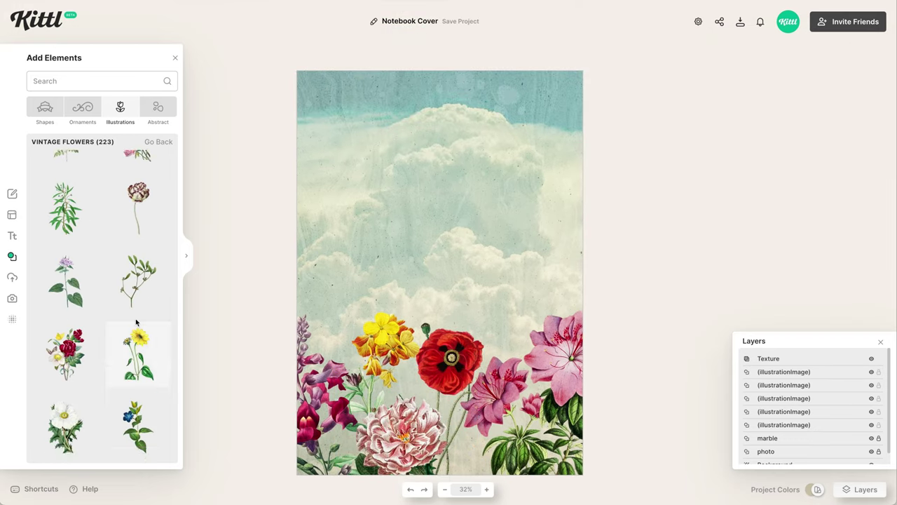
{"action": "left_click", "coordinate": [65, 297]}
{"action": "left_click_drag", "start_coordinate": [440, 252], "coordinate": [393, 464]}
{"action": "left_click_drag", "start_coordinate": [436, 418], "coordinate": [473, 333]}
{"action": "left_click_drag", "start_coordinate": [410, 365], "coordinate": [410, 421]}
{"action": "left_click", "coordinate": [795, 385]}
{"action": "key", "text": "Delete"}
Add the maroon-and-white striped tulip at the artboard's bottom edge below the pink lilies, and group all flower illustrations as "flowers"
{"action": "left_click", "coordinate": [138, 224]}
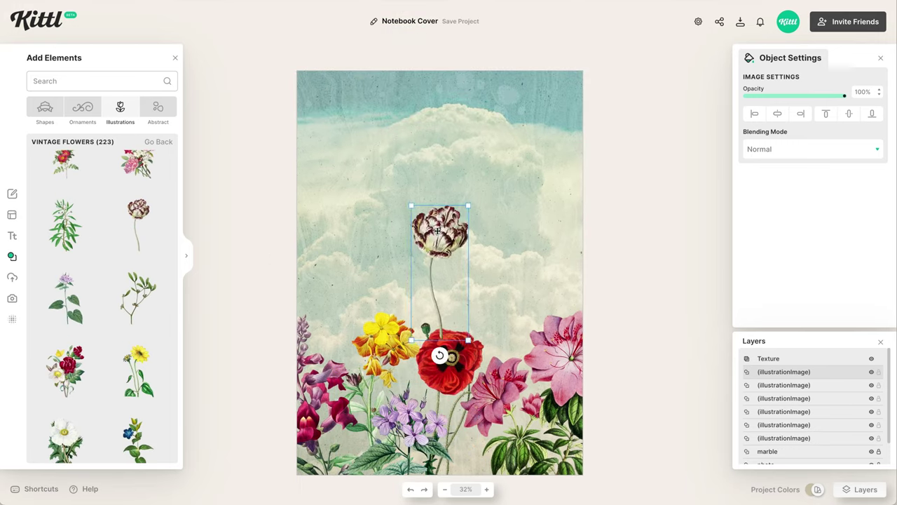
{"action": "left_click_drag", "start_coordinate": [436, 230], "coordinate": [491, 462]}
{"action": "left_click", "coordinate": [801, 438], "text": "shift"}
{"action": "key", "text": "ctrl+g"}
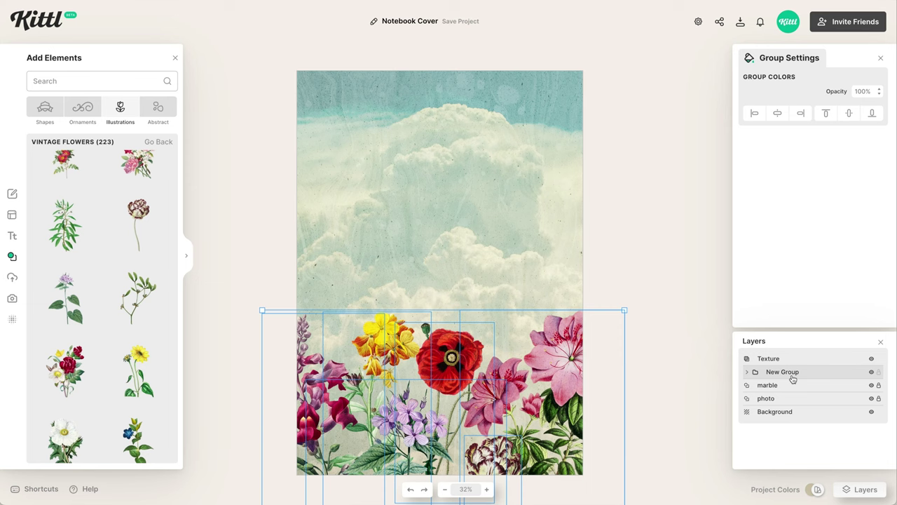
{"action": "type", "text": "flowers"}
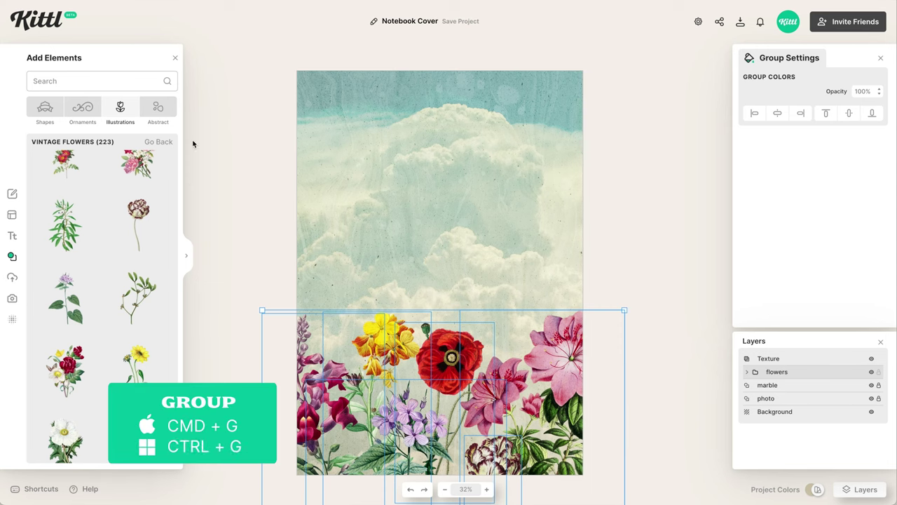
Add a peaked cloud from the Etched Clouds collection, enlarge it across the artboard's middle, and recolor it cream f3eede
{"action": "left_click", "coordinate": [159, 112]}
{"action": "scroll", "coordinate": [137, 204], "scroll_direction": "down", "scroll_amount": 1}
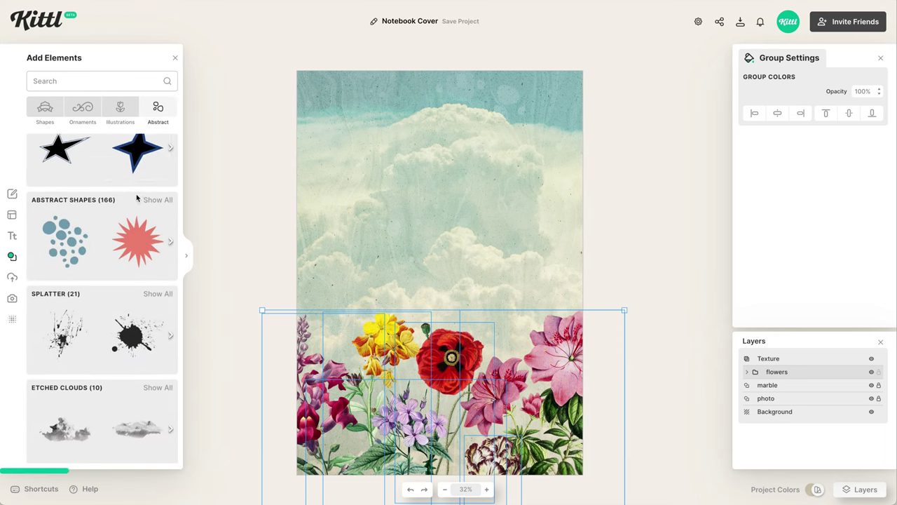
{"action": "scroll", "coordinate": [137, 199], "scroll_direction": "down", "scroll_amount": 2}
{"action": "left_click", "coordinate": [166, 262]}
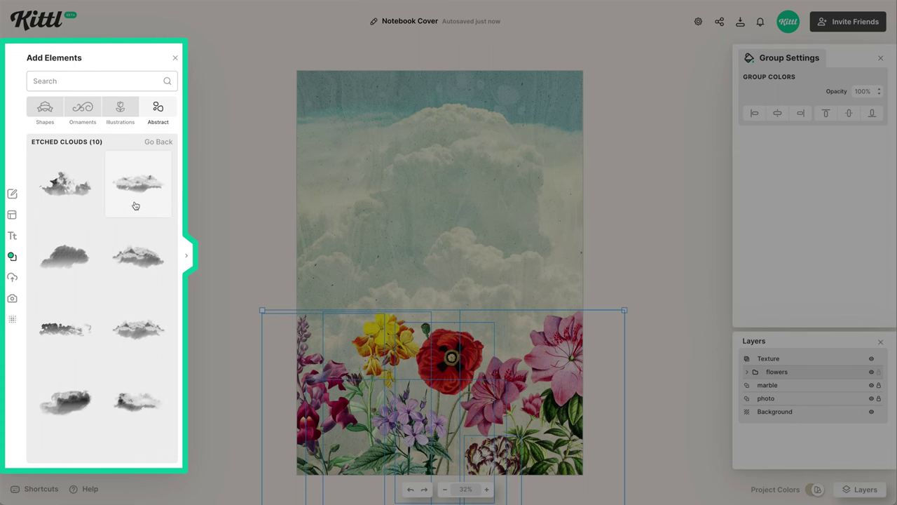
{"action": "scroll", "coordinate": [117, 345], "scroll_direction": "down", "scroll_amount": 1}
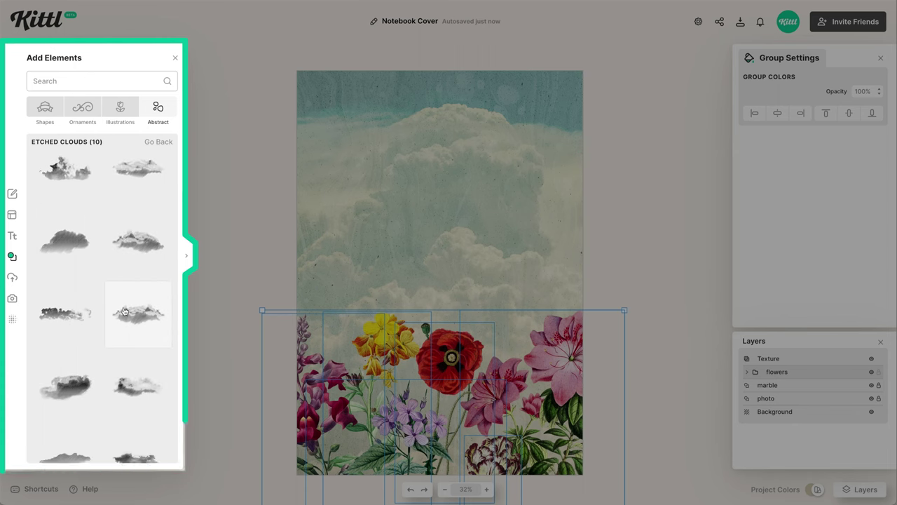
{"action": "left_click", "coordinate": [139, 288]}
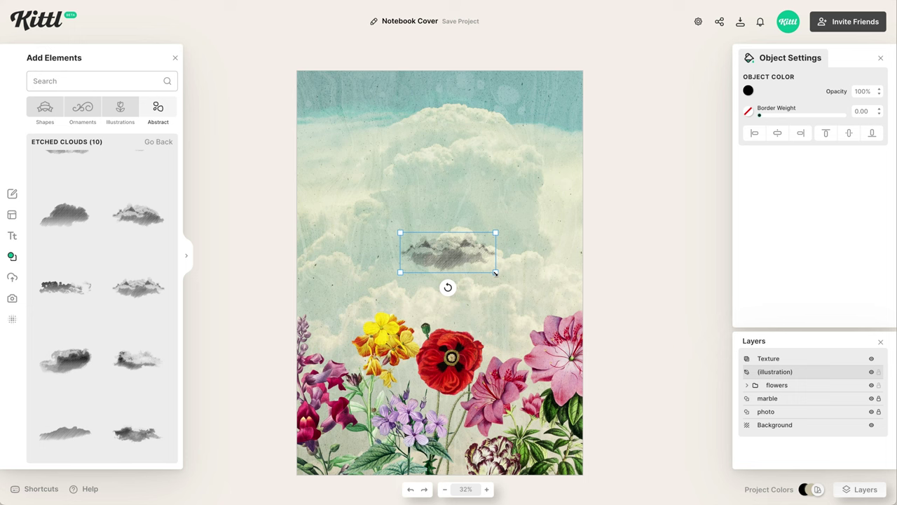
{"action": "left_click_drag", "start_coordinate": [496, 272], "coordinate": [568, 304]}
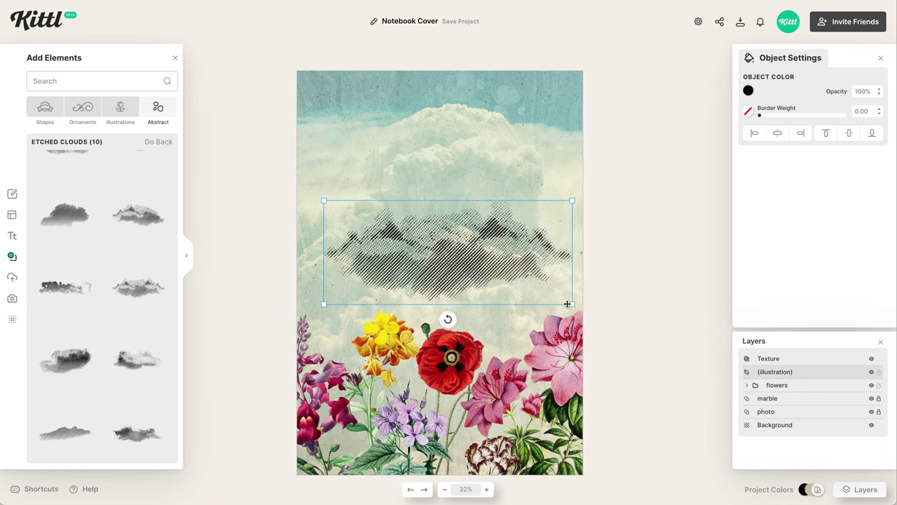
{"action": "left_click", "coordinate": [748, 90]}
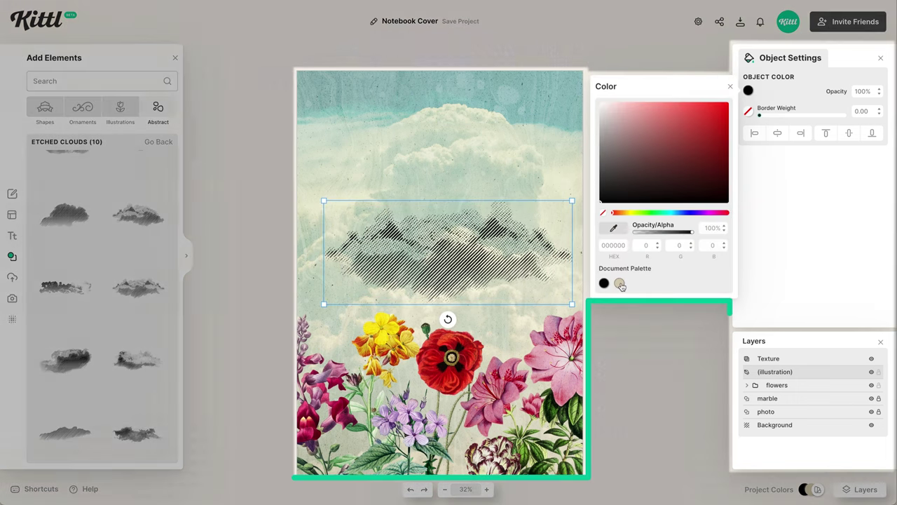
{"action": "left_click", "coordinate": [620, 283]}
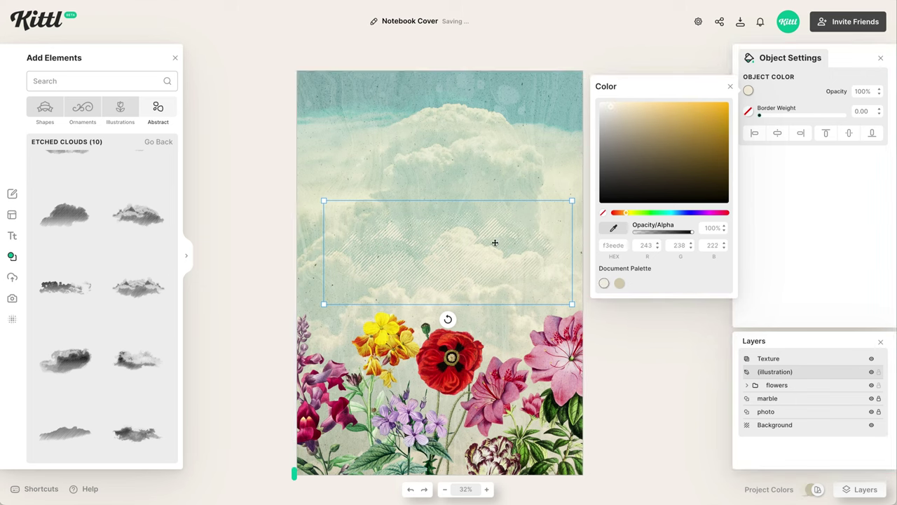
Move the etched cloud down behind the flowers group and place a duplicate of it toward the artboard's lower-left corner
{"action": "left_click_drag", "start_coordinate": [495, 240], "coordinate": [492, 396]}
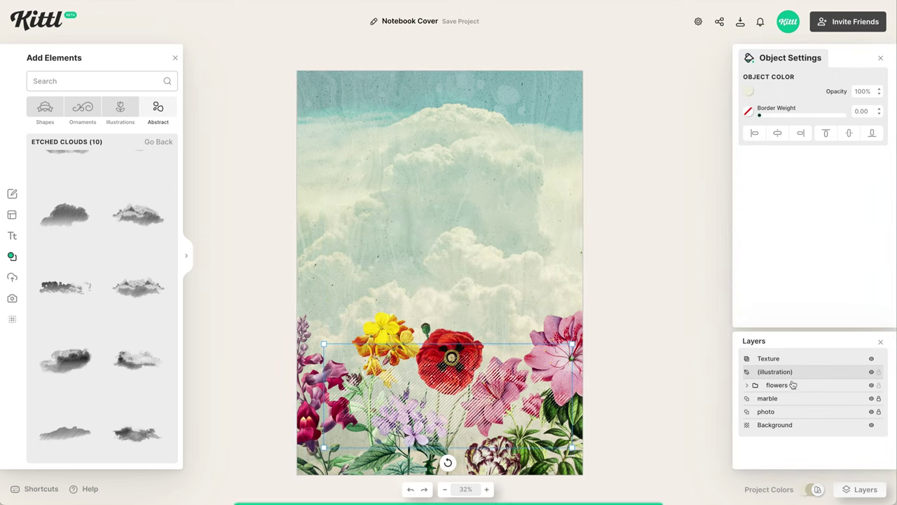
{"action": "mouse_move", "coordinate": [790, 372]}
{"action": "left_mouse_down"}
{"action": "mouse_move", "coordinate": [795, 400]}
{"action": "mouse_move", "coordinate": [793, 387]}
{"action": "left_mouse_up"}
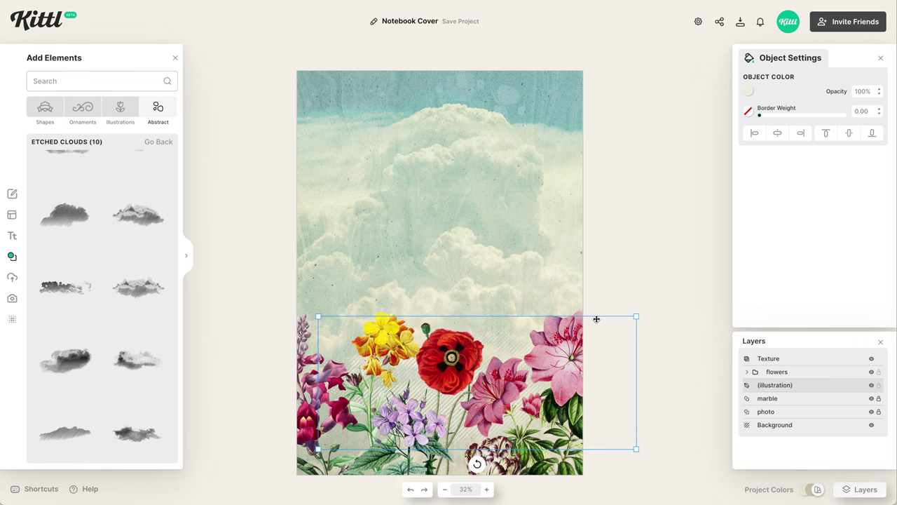
{"action": "left_click_drag", "start_coordinate": [506, 350], "coordinate": [391, 409], "text": "alt"}
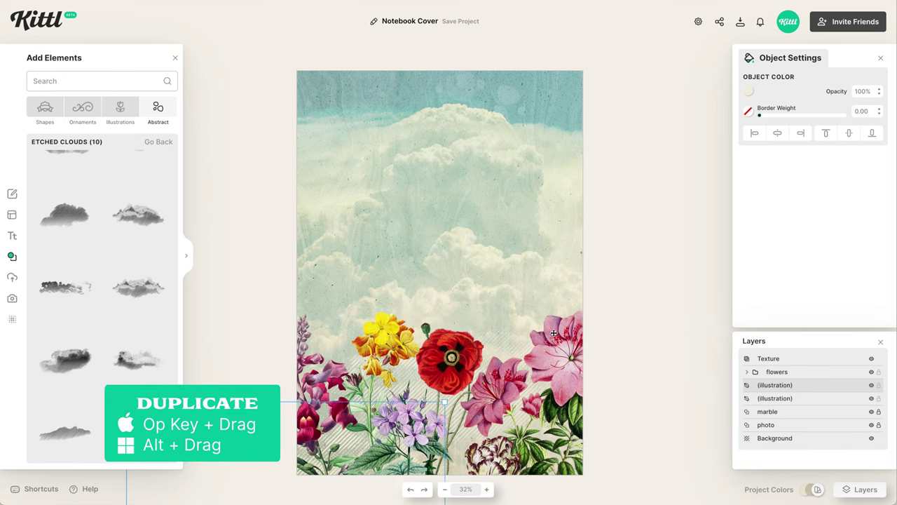
{"action": "left_click", "coordinate": [504, 337]}
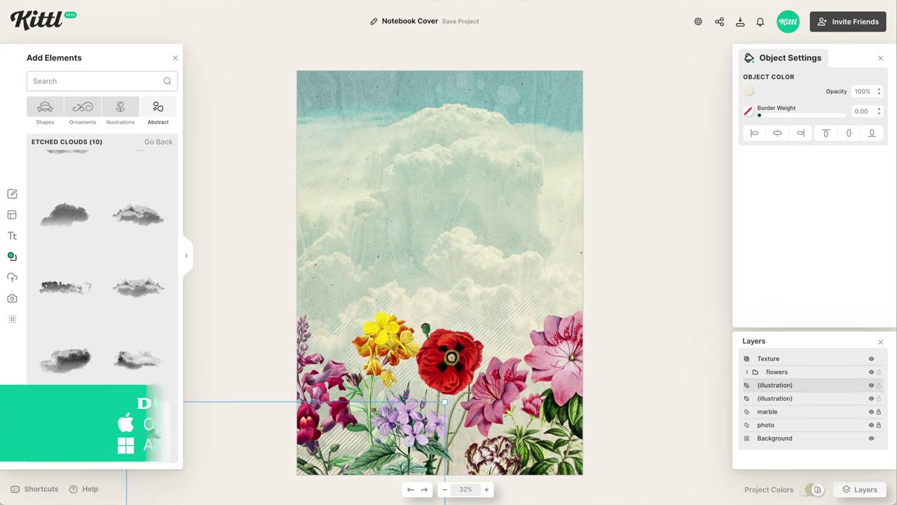
Add a second etched cloud design, enlarge it, and position it over the flowers in the artboard's lower-right corner
{"action": "left_click", "coordinate": [138, 365]}
{"action": "left_click_drag", "start_coordinate": [444, 258], "coordinate": [501, 435]}
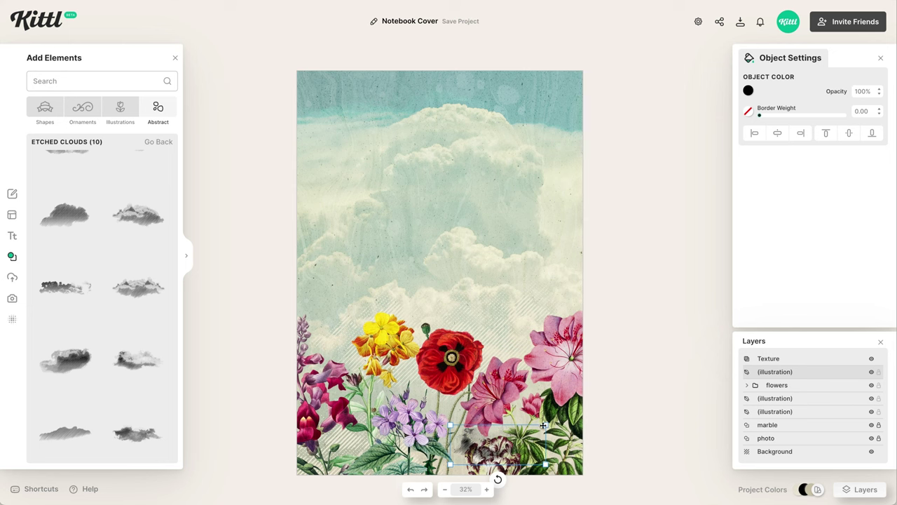
{"action": "left_click_drag", "start_coordinate": [547, 423], "coordinate": [611, 365]}
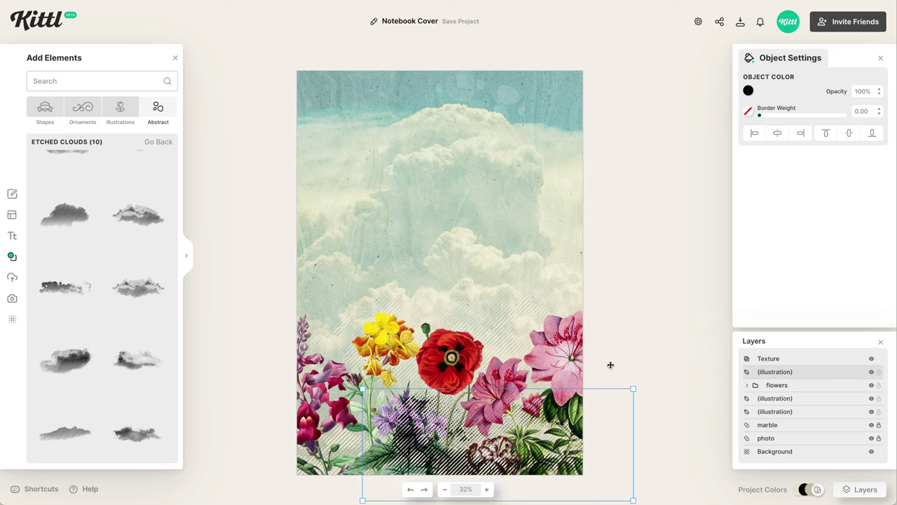
{"action": "left_click_drag", "start_coordinate": [555, 439], "coordinate": [589, 437]}
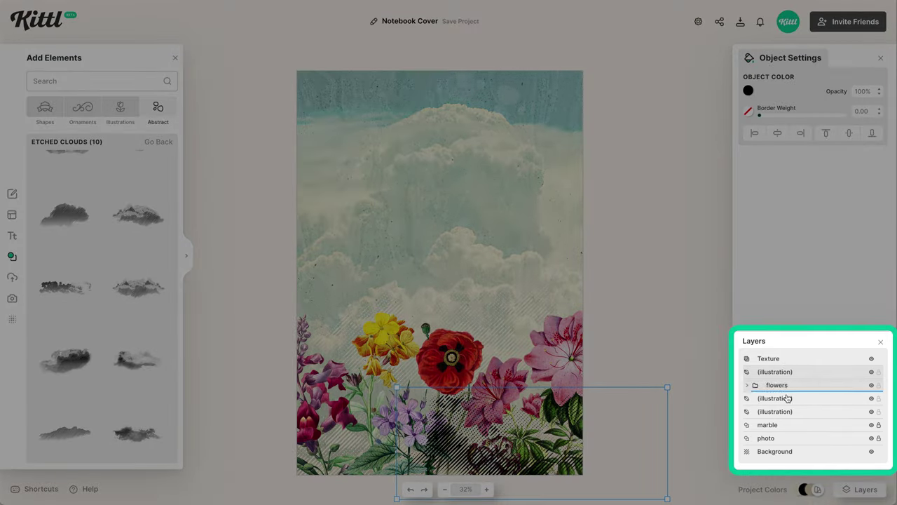
Reorder the black etched cloud beneath the flowers group and recolor it with the cream f3eede from the document palette
{"action": "left_click_drag", "start_coordinate": [788, 398], "coordinate": [788, 397]}
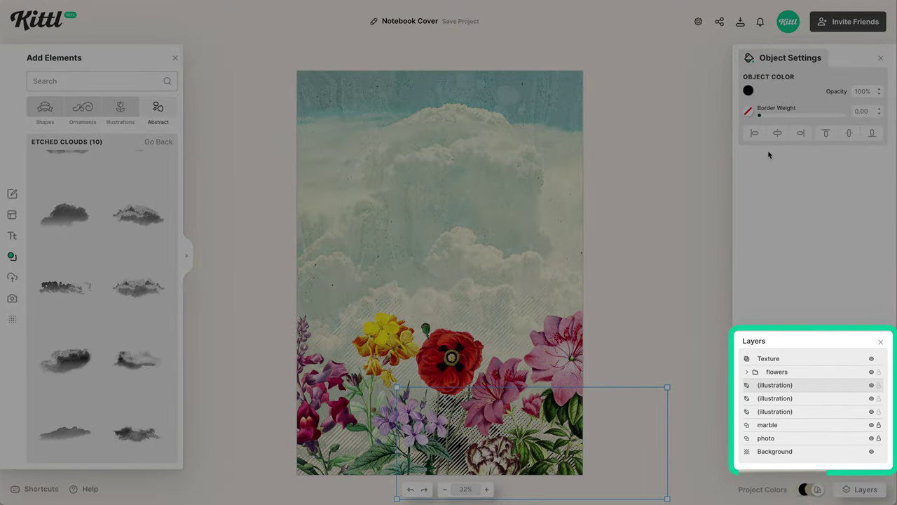
{"action": "left_click", "coordinate": [748, 90]}
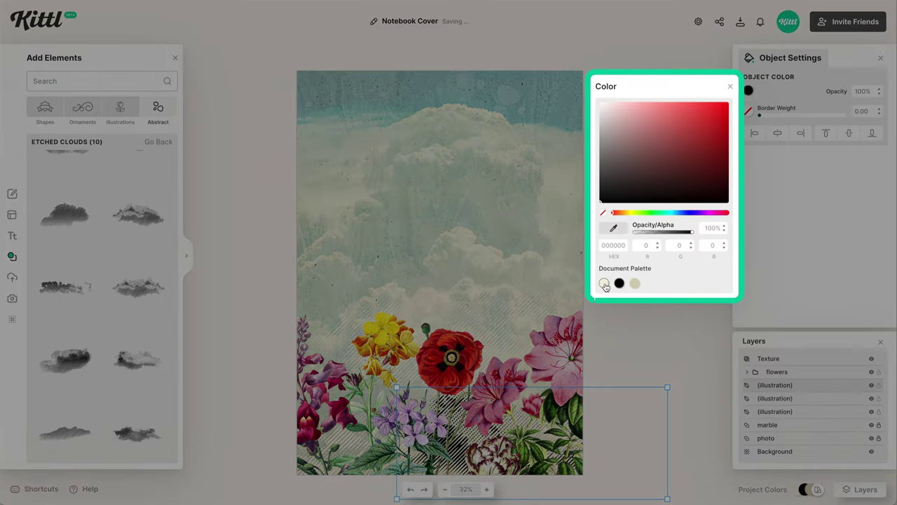
{"action": "left_click", "coordinate": [604, 283]}
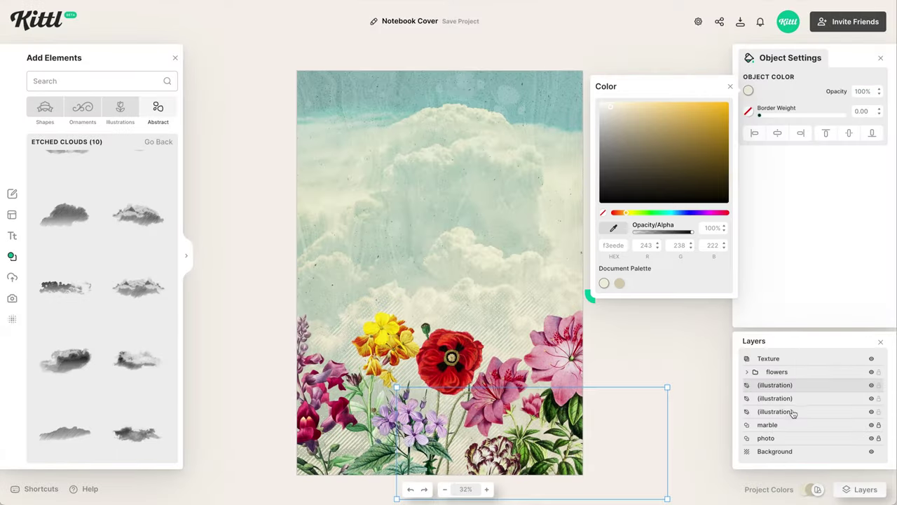
Group the three etched cloud layers and name the group "hatching"
{"action": "left_click", "coordinate": [793, 413]}
{"action": "left_click", "coordinate": [783, 388], "text": "shift"}
{"action": "key", "text": "ctrl+g"}
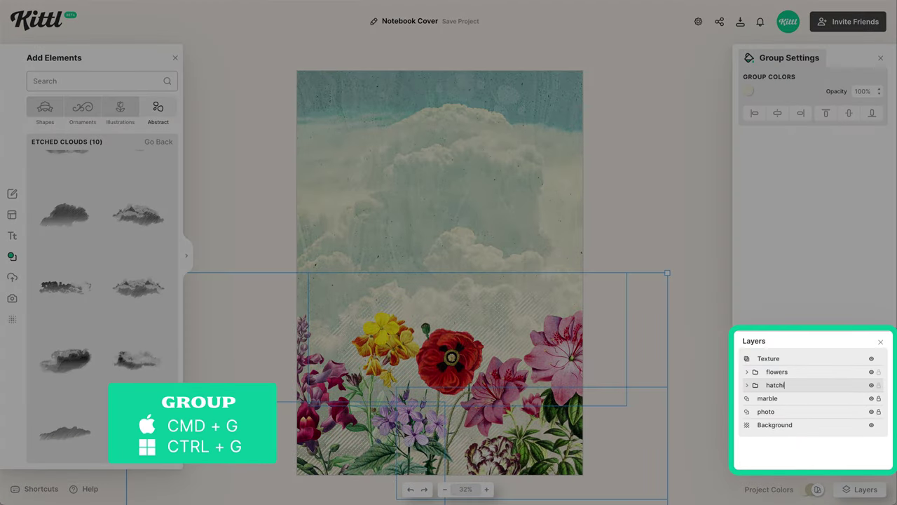
{"action": "type", "text": "ng"}
{"action": "left_click", "coordinate": [629, 206]}
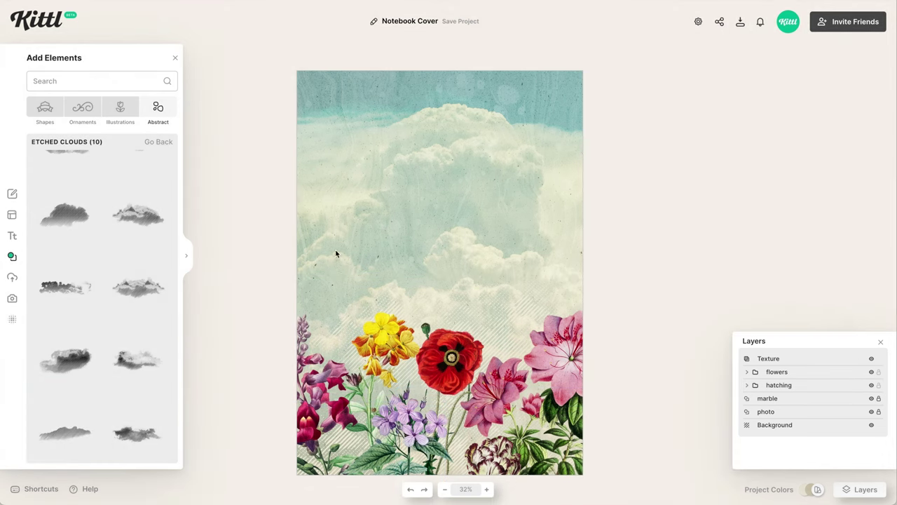
Add the blue butterfly from the Vintage Insects collection, rotate it 20°, and place it at the top of the red poppy
{"action": "left_click", "coordinate": [120, 109]}
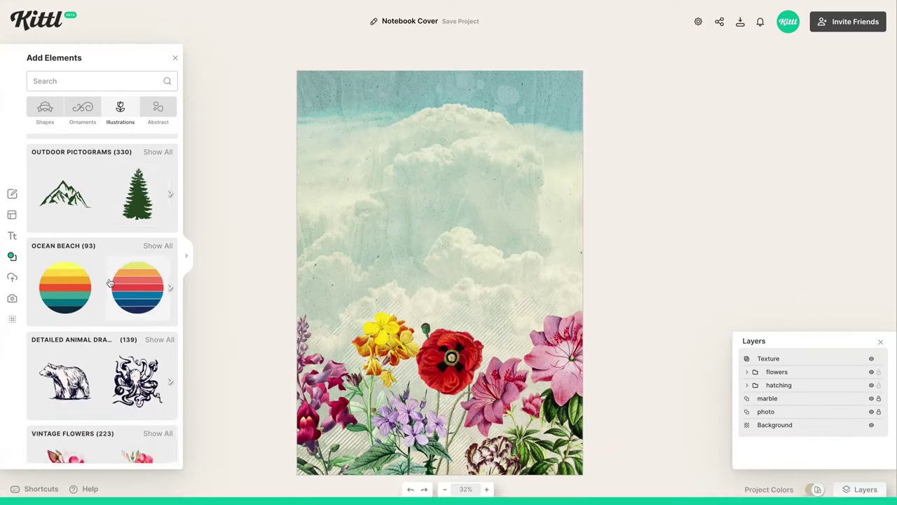
{"action": "scroll", "coordinate": [89, 327], "scroll_direction": "down", "scroll_amount": 15}
{"action": "scroll", "coordinate": [90, 326], "scroll_direction": "down", "scroll_amount": 15}
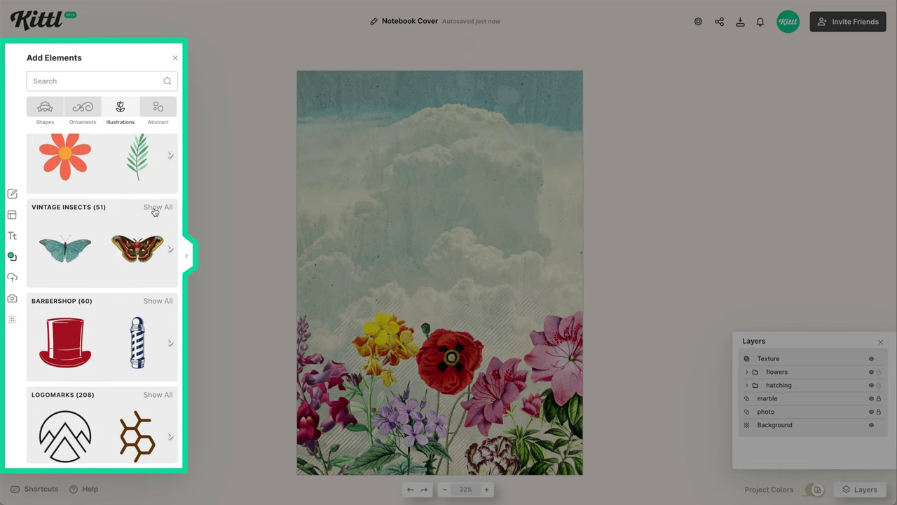
{"action": "left_click", "coordinate": [156, 208]}
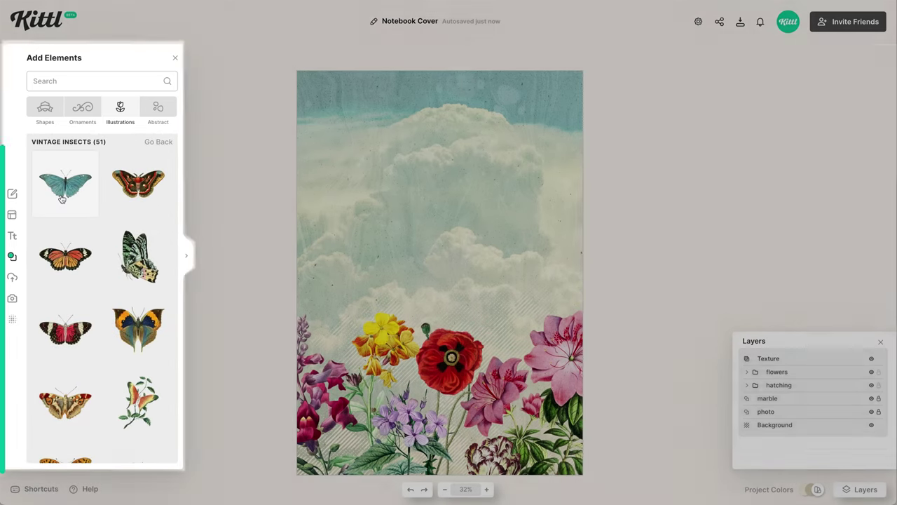
{"action": "left_click", "coordinate": [62, 199]}
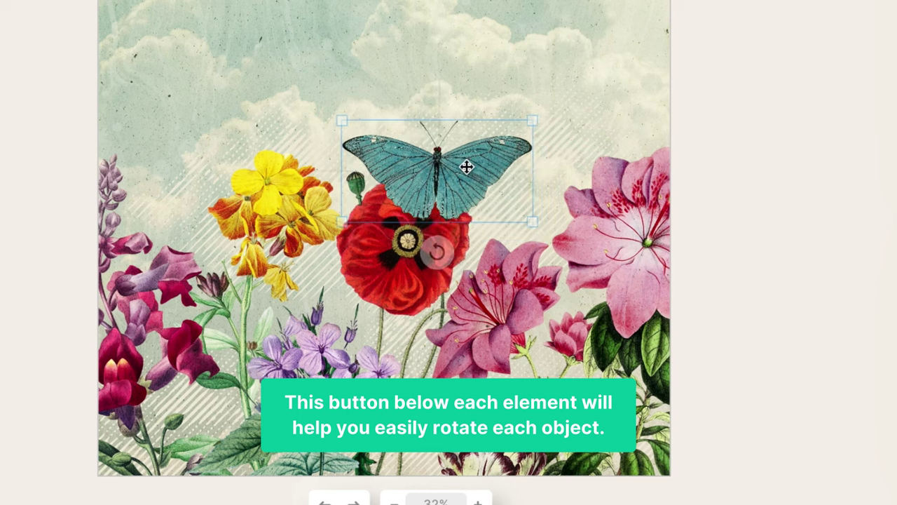
{"action": "left_click_drag", "start_coordinate": [440, 257], "coordinate": [408, 264]}
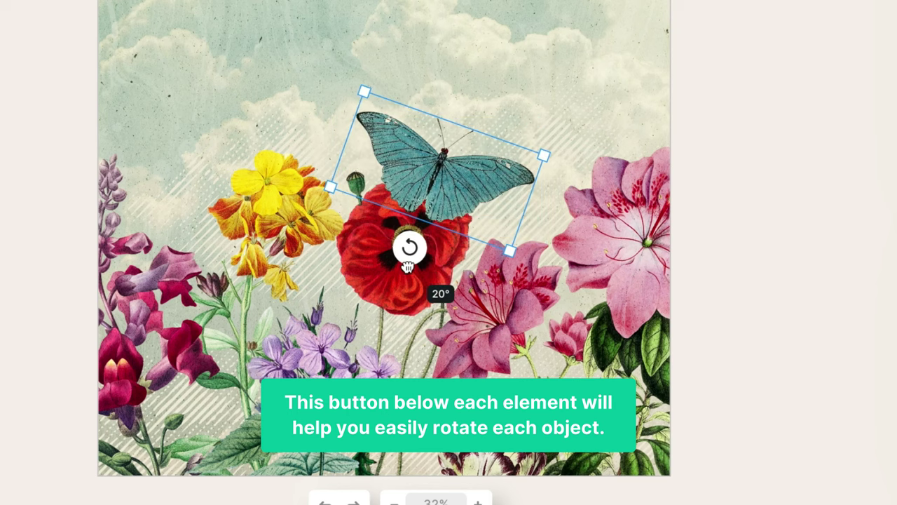
{"action": "mouse_move", "coordinate": [481, 177]}
{"action": "left_mouse_down"}
{"action": "mouse_move", "coordinate": [497, 176]}
{"action": "mouse_move", "coordinate": [487, 180]}
{"action": "left_mouse_up"}
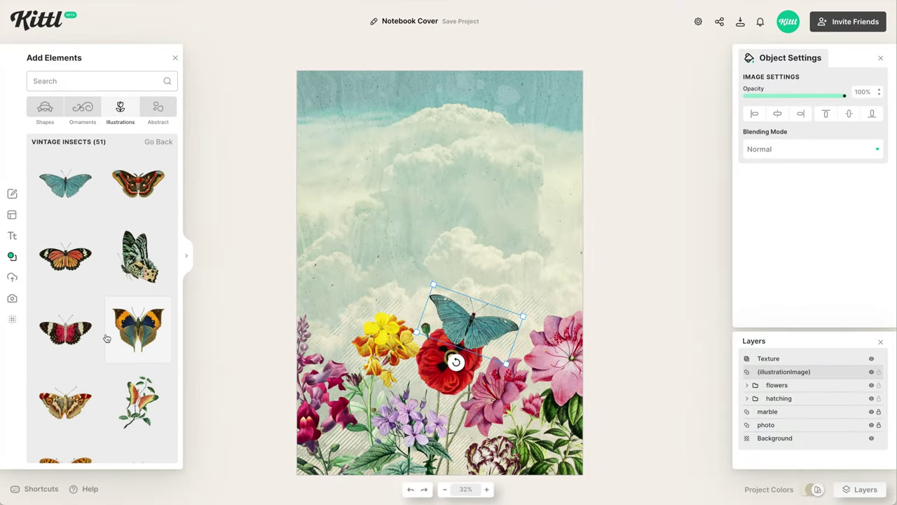
Add the cream-and-black spotted butterfly in the upper-left sky, tilt it counterclockwise, and move it slightly toward the large cloud
{"action": "scroll", "coordinate": [105, 338], "scroll_direction": "down", "scroll_amount": 5}
{"action": "left_click_drag", "start_coordinate": [138, 272], "coordinate": [375, 134]}
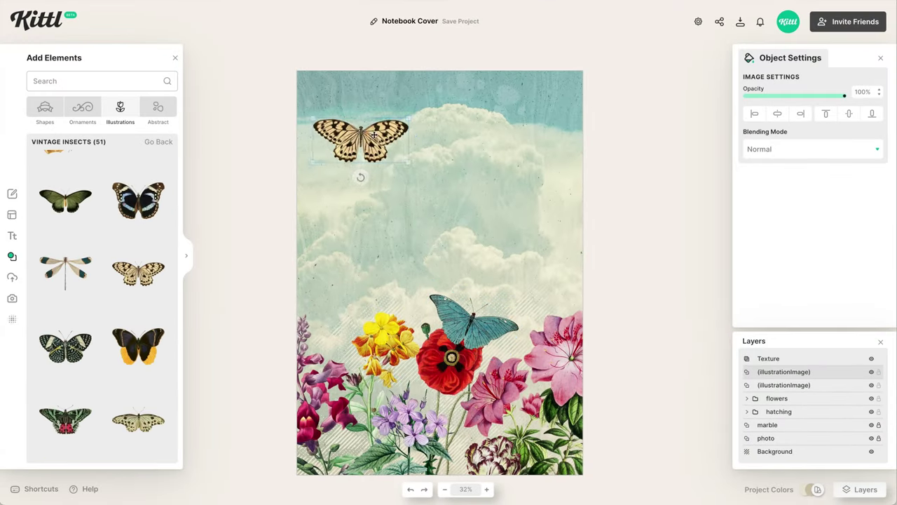
{"action": "left_click_drag", "start_coordinate": [378, 188], "coordinate": [380, 187]}
{"action": "left_click_drag", "start_coordinate": [368, 143], "coordinate": [389, 144]}
{"action": "left_click", "coordinate": [601, 184]}
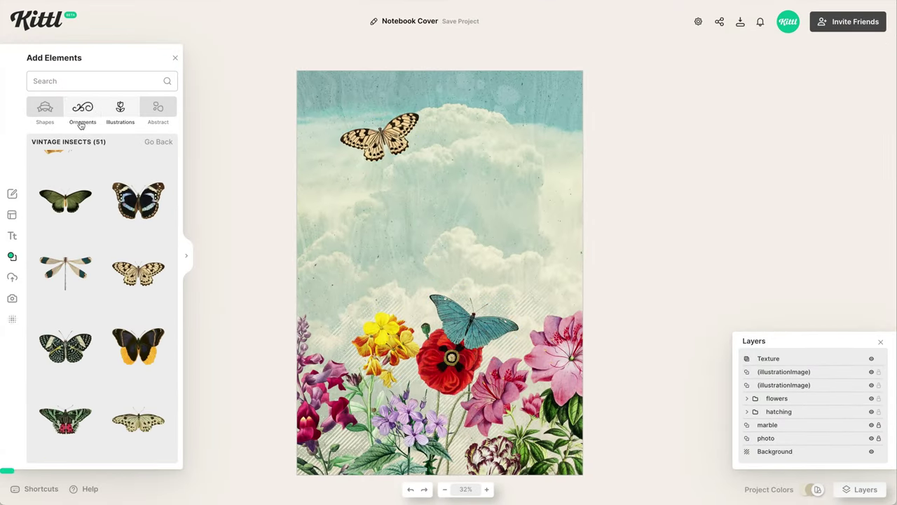
Add the narrow green panel with scrollwork above and below from the Panels shapes, center it horizontally, and enlarge it in the sky
{"action": "left_click", "coordinate": [44, 108]}
{"action": "scroll", "coordinate": [165, 280], "scroll_direction": "down", "scroll_amount": 2}
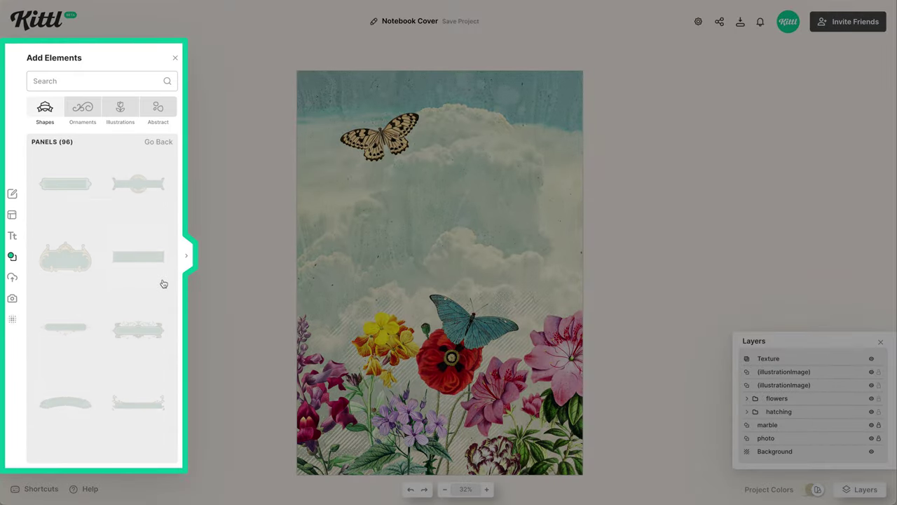
{"action": "scroll", "coordinate": [90, 352], "scroll_direction": "down", "scroll_amount": 3}
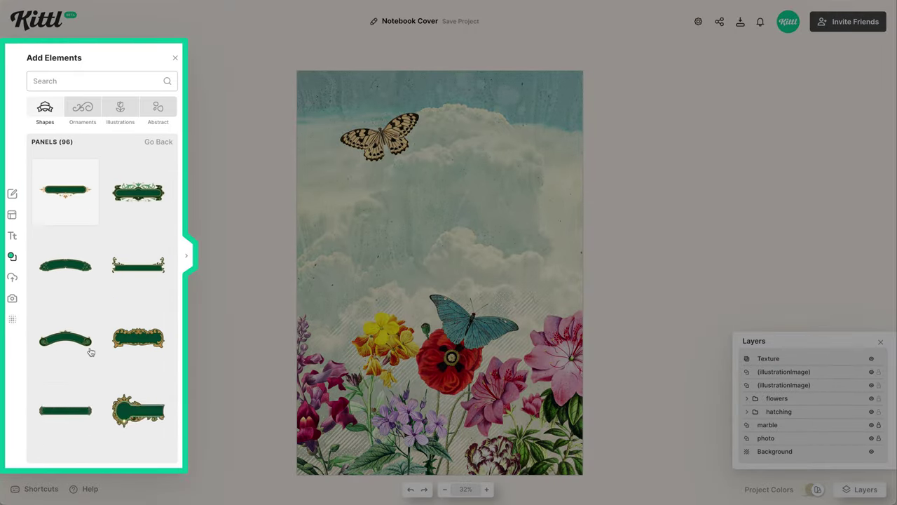
{"action": "scroll", "coordinate": [91, 351], "scroll_direction": "down", "scroll_amount": 2}
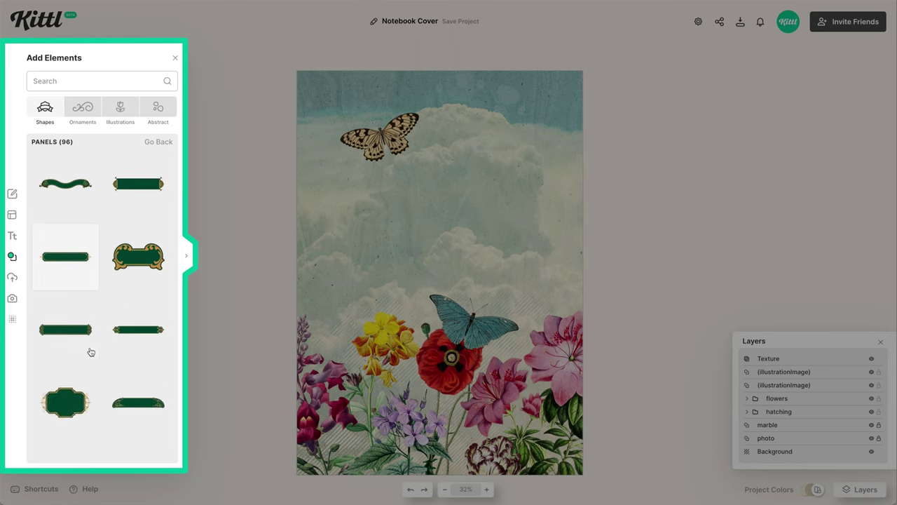
{"action": "scroll", "coordinate": [108, 345], "scroll_direction": "down", "scroll_amount": 4}
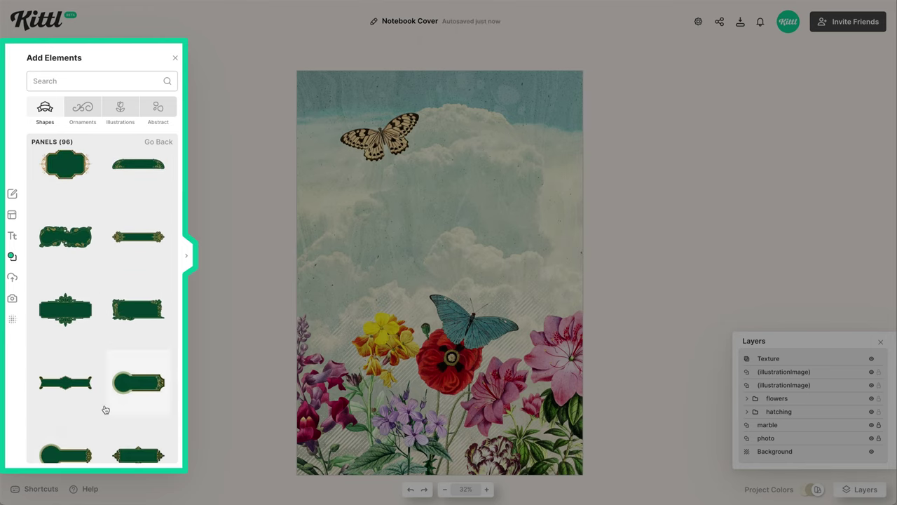
{"action": "scroll", "coordinate": [105, 409], "scroll_direction": "down", "scroll_amount": 3}
{"action": "scroll", "coordinate": [105, 343], "scroll_direction": "down", "scroll_amount": 2}
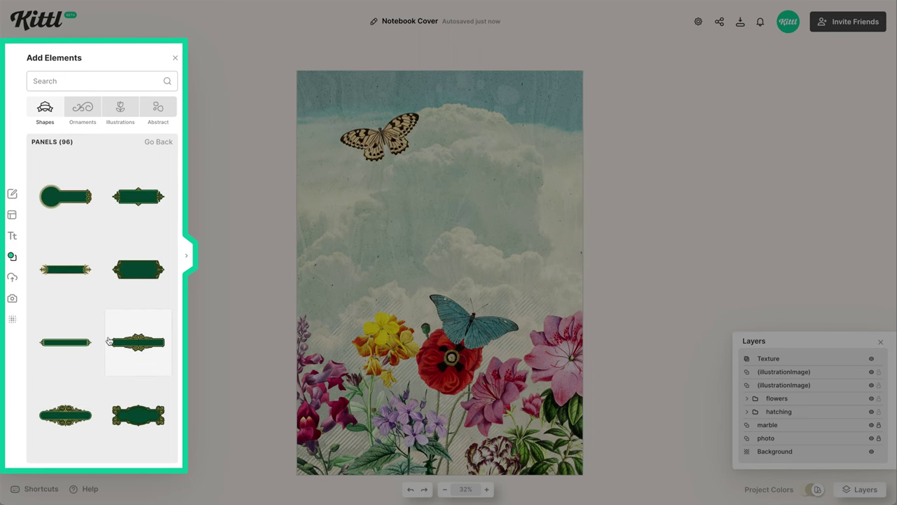
{"action": "scroll", "coordinate": [115, 317], "scroll_direction": "down", "scroll_amount": 1}
{"action": "left_click", "coordinate": [135, 305]}
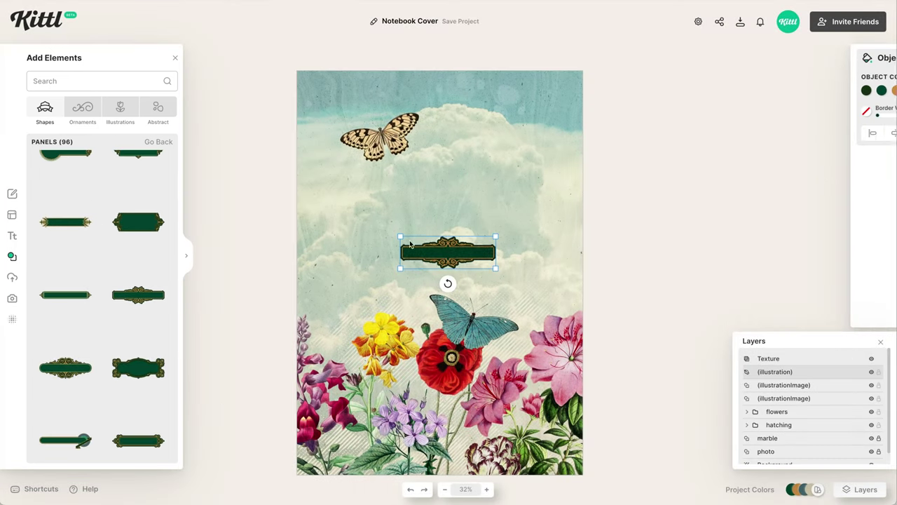
{"action": "left_click", "coordinate": [777, 134]}
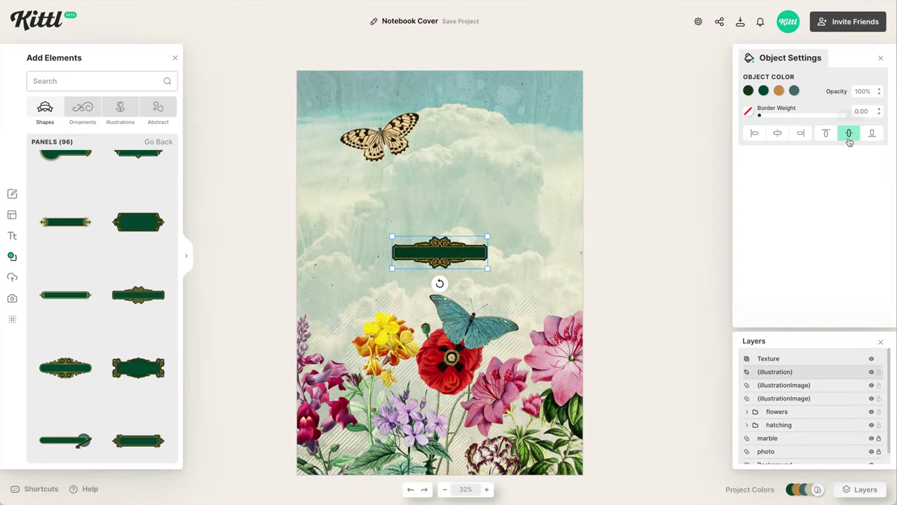
{"action": "left_click_drag", "start_coordinate": [473, 255], "coordinate": [513, 239]}
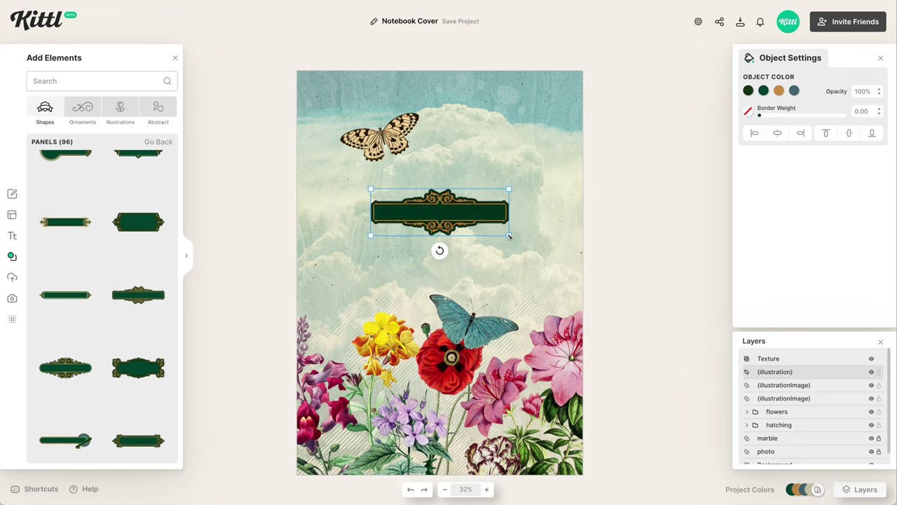
Recolor the ornamental panel's two greens and teal to cream from the document palette, and its orange linework to dark brown 675134
{"action": "left_click", "coordinate": [763, 91]}
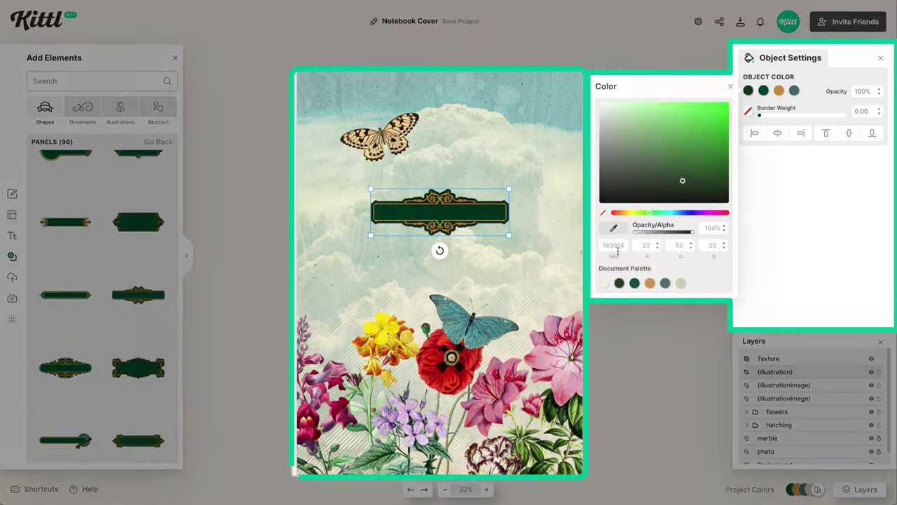
{"action": "left_click", "coordinate": [762, 93]}
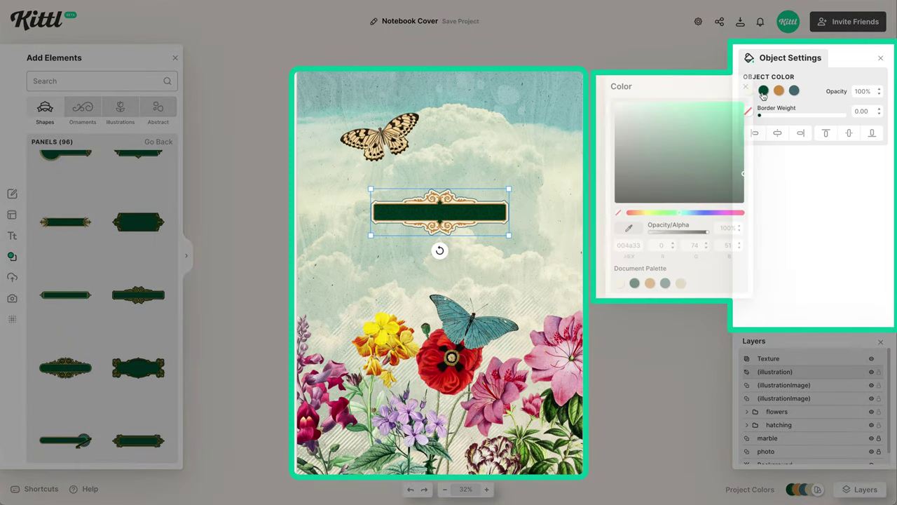
{"action": "left_click", "coordinate": [793, 90]}
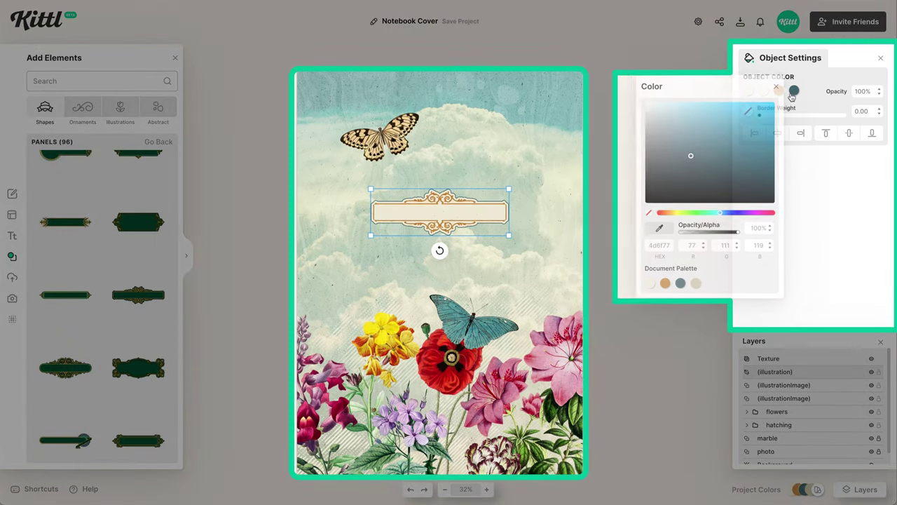
{"action": "left_click", "coordinate": [815, 82]}
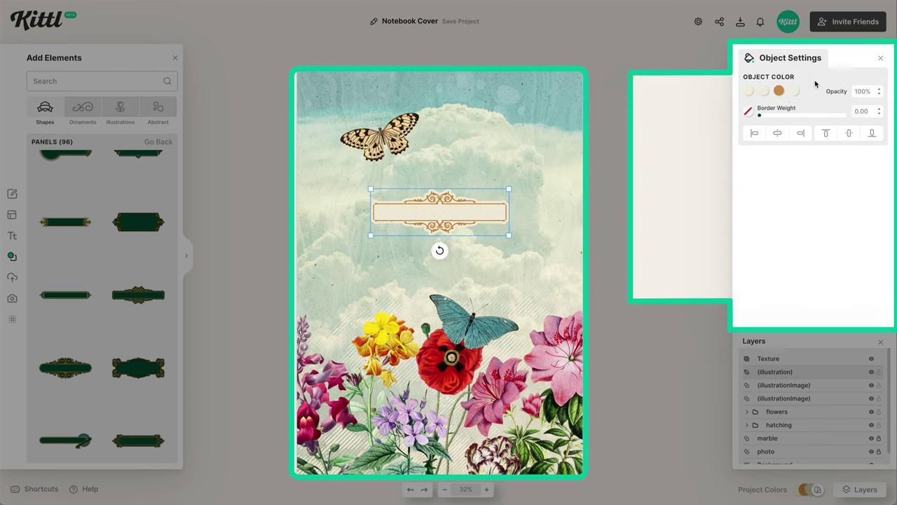
{"action": "left_click", "coordinate": [779, 92]}
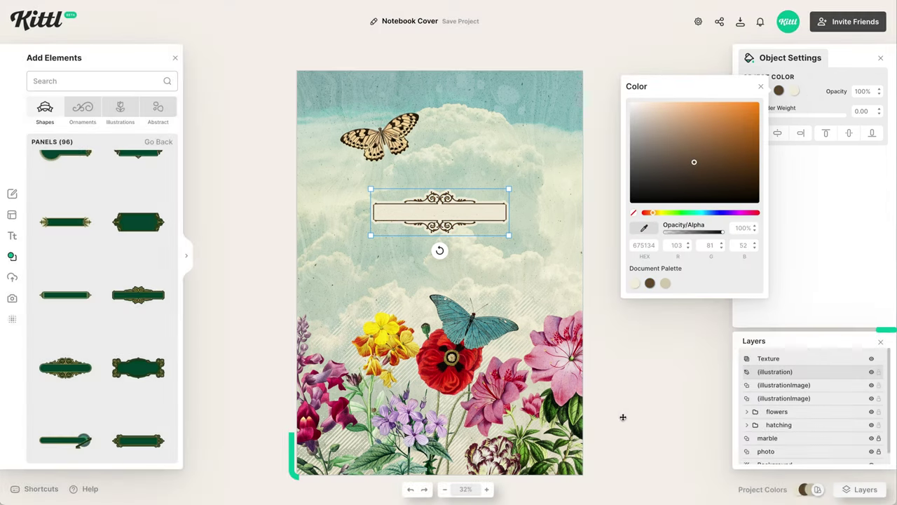
{"action": "left_click", "coordinate": [625, 412]}
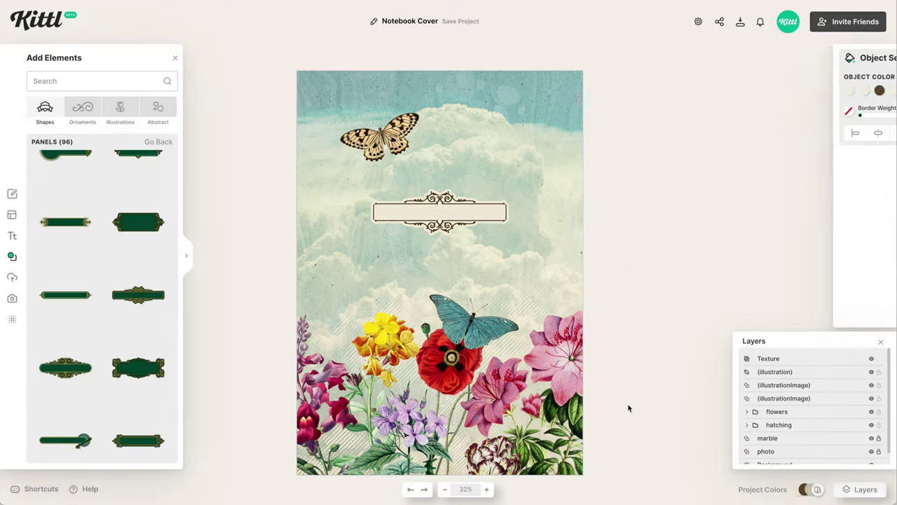
Add a headline text in Averia Serif Libre, widen its text box, and center it inside the ornamental panel
{"action": "key", "text": "t"}
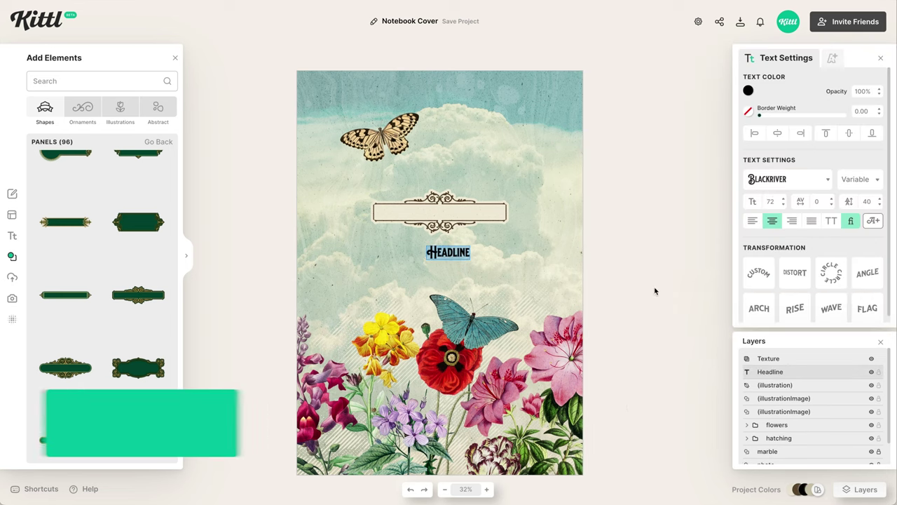
{"action": "left_click", "coordinate": [786, 180]}
{"action": "left_click", "coordinate": [662, 118]}
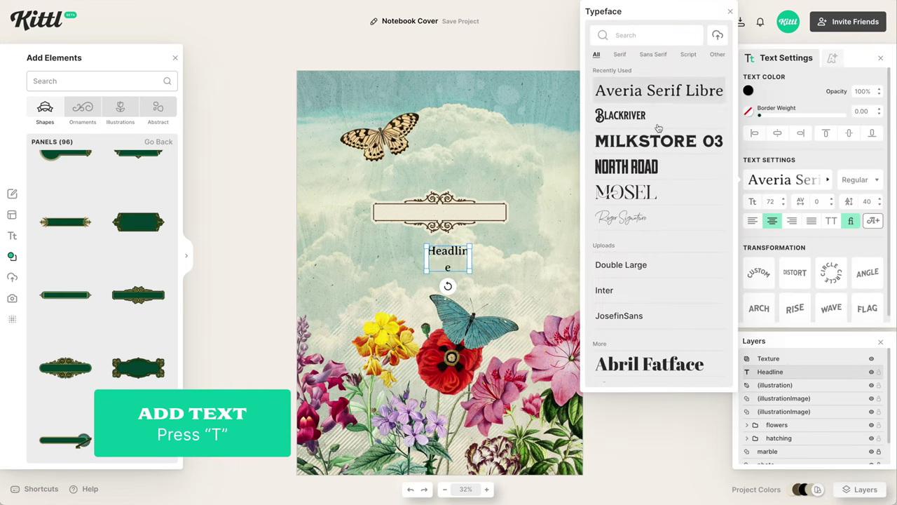
{"action": "left_click_drag", "start_coordinate": [470, 261], "coordinate": [530, 259]}
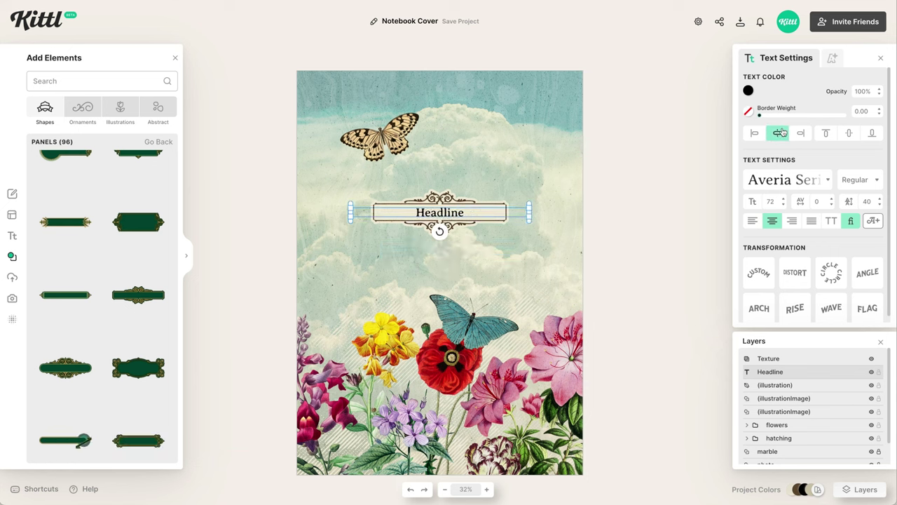
Set the headline to all capitals and color it with the dark brown from the document palette
{"action": "left_click", "coordinate": [830, 222]}
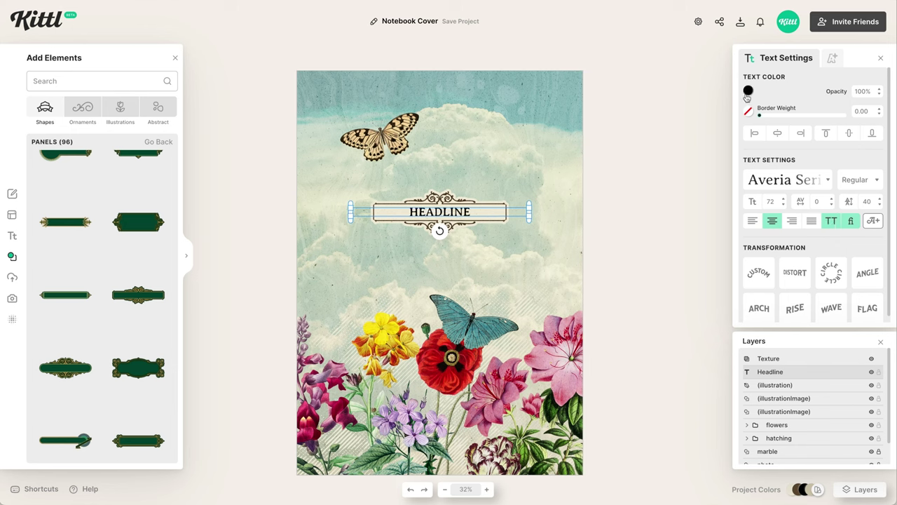
{"action": "left_click", "coordinate": [748, 92]}
{"action": "left_click", "coordinate": [619, 283]}
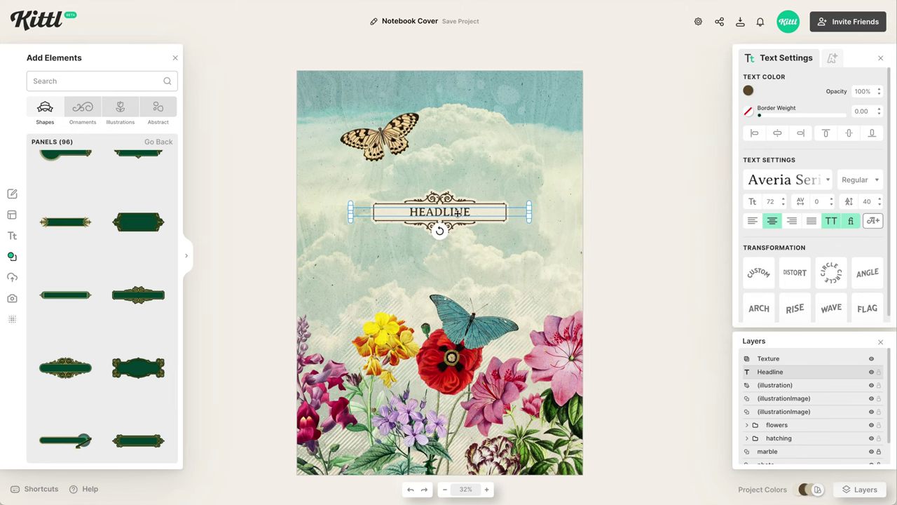
Replace the headline's placeholder wording with "thoughts are free"
{"action": "double_click", "coordinate": [457, 213]}
{"action": "type", "text": "tho"}
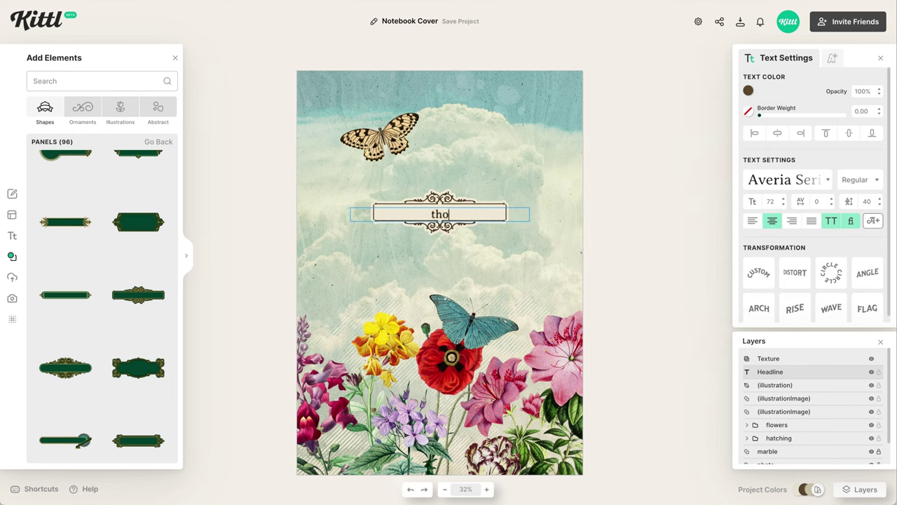
{"action": "type", "text": "ughts are free"}
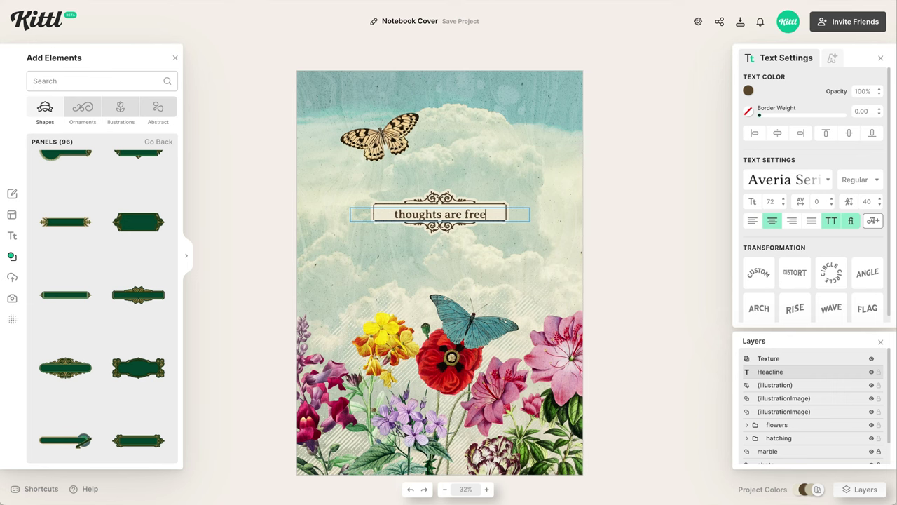
{"action": "key", "text": "Escape"}
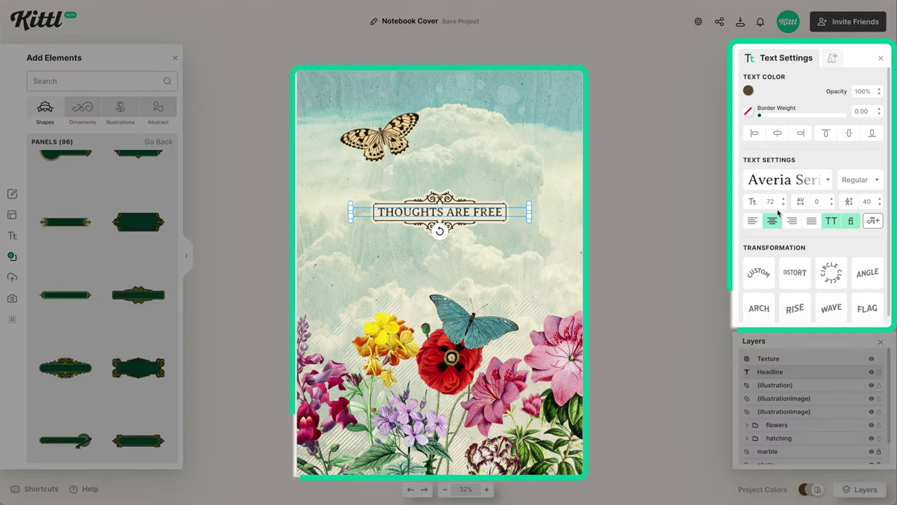
Reduce the headline's font size to 53 so the words fit inside the panel frame
{"action": "left_click", "coordinate": [783, 205]}
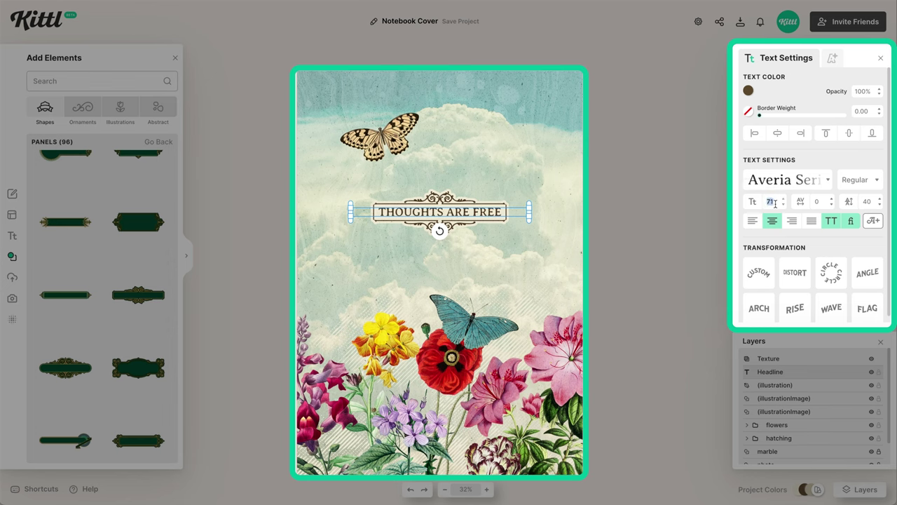
{"action": "type", "text": "61"}
{"action": "key", "text": "Down"}
{"action": "key", "text": "Down"}
{"action": "key", "text": "Down"}
{"action": "key", "text": "Down"}
{"action": "key", "text": "Down"}
{"action": "key", "text": "Down"}
{"action": "key", "text": "Down"}
{"action": "key", "text": "Down"}
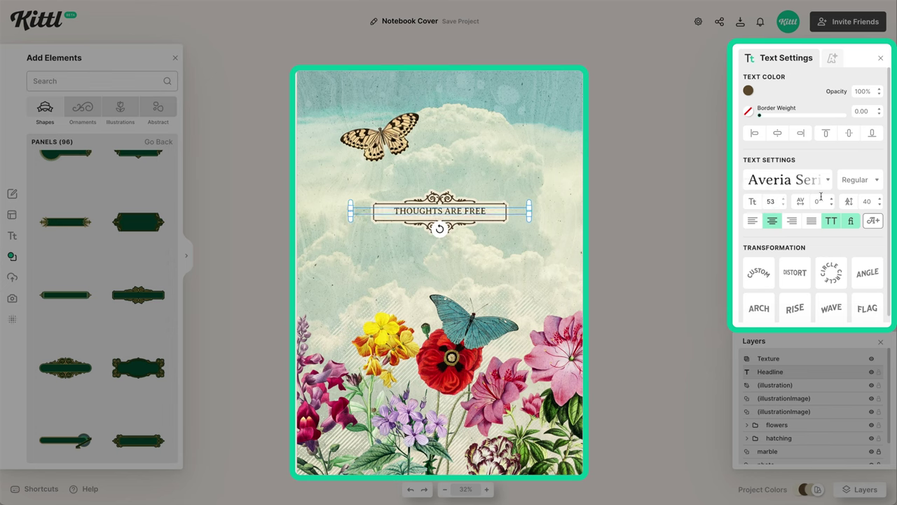
Set the headline's letter spacing to 50 and nudge the text slightly down within the panel
{"action": "type", "text": "50"}
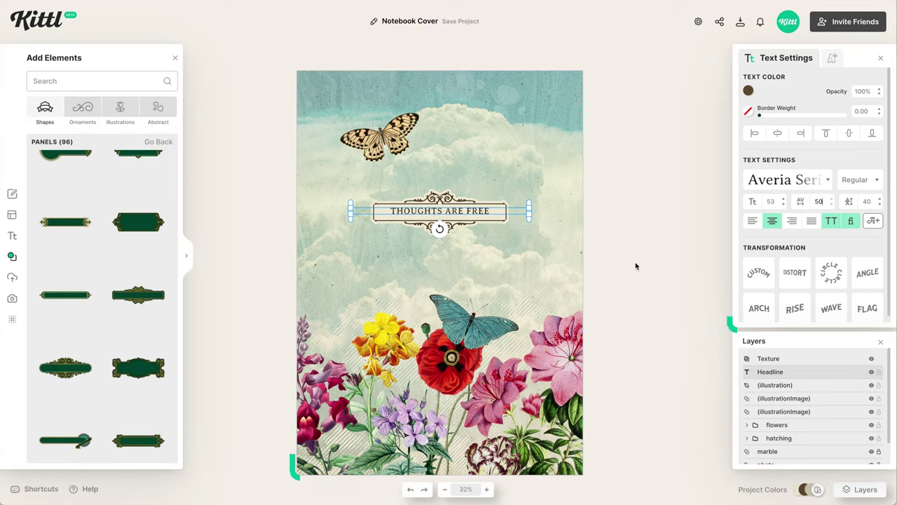
{"action": "left_click", "coordinate": [636, 266]}
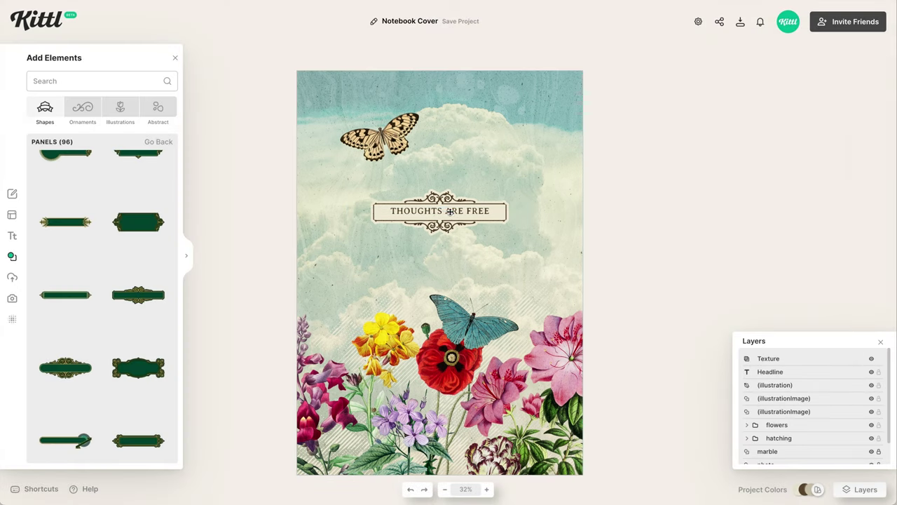
{"action": "left_click", "coordinate": [450, 212]}
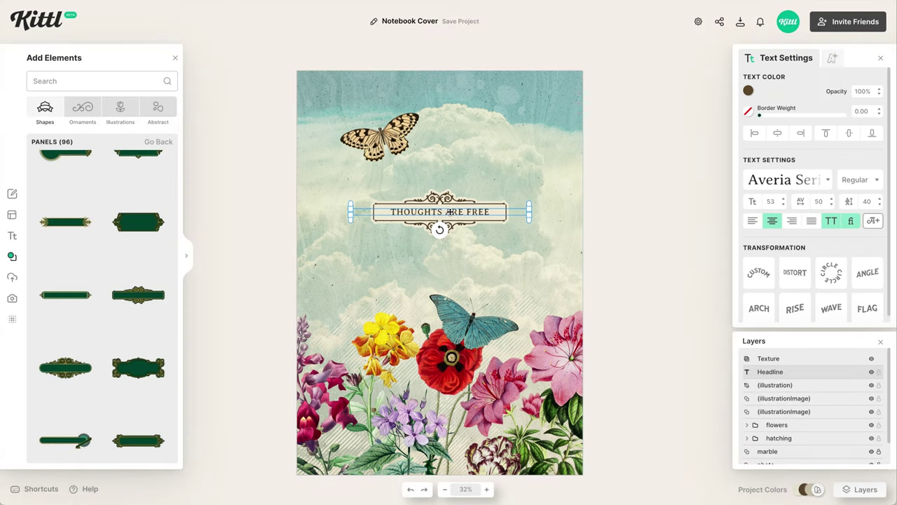
{"action": "left_click", "coordinate": [678, 213]}
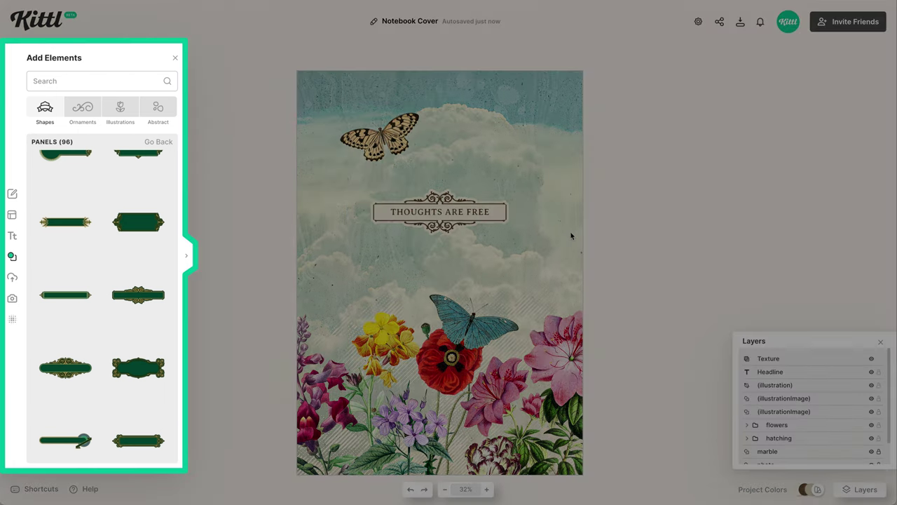
Add a black square from the basic shapes, align it to the artboard's upper-left corner, and stretch it over the entire artboard
{"action": "left_click", "coordinate": [43, 115]}
{"action": "left_click", "coordinate": [142, 267]}
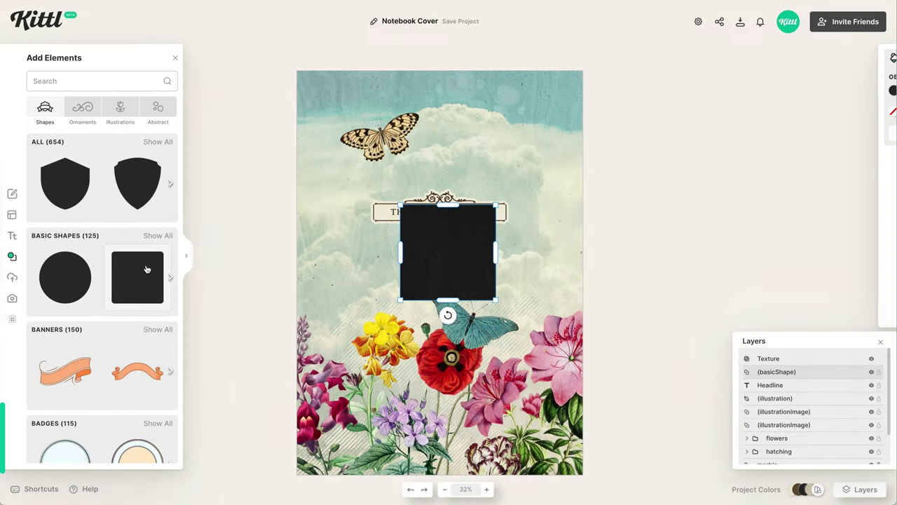
{"action": "left_click_drag", "start_coordinate": [461, 274], "coordinate": [356, 138]}
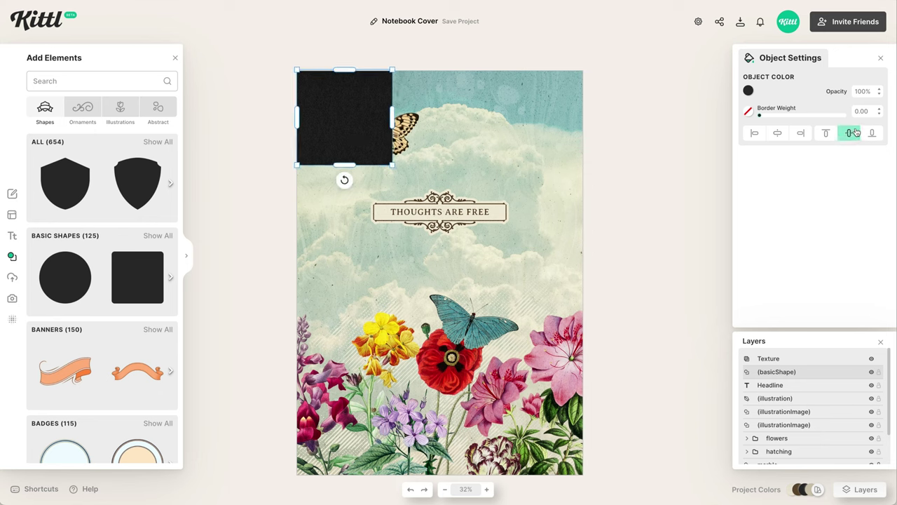
{"action": "left_click", "coordinate": [828, 136]}
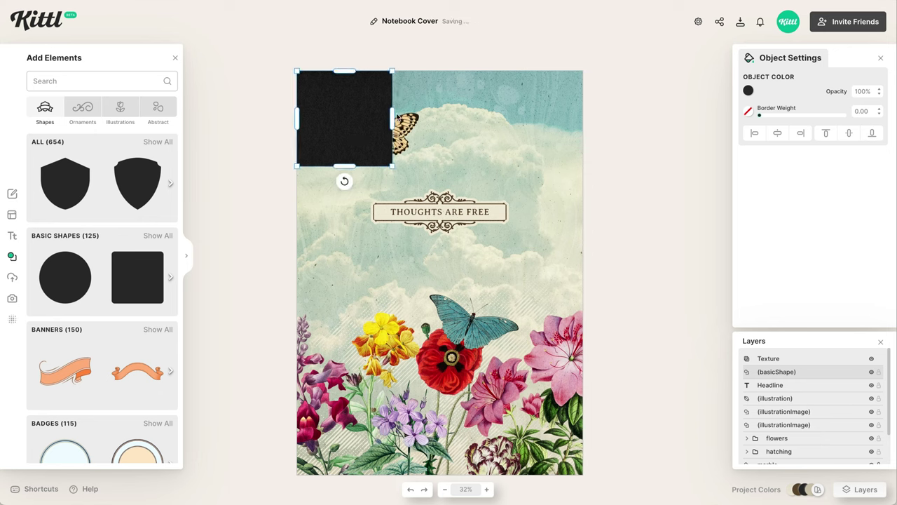
{"action": "left_click_drag", "start_coordinate": [393, 119], "coordinate": [583, 120]}
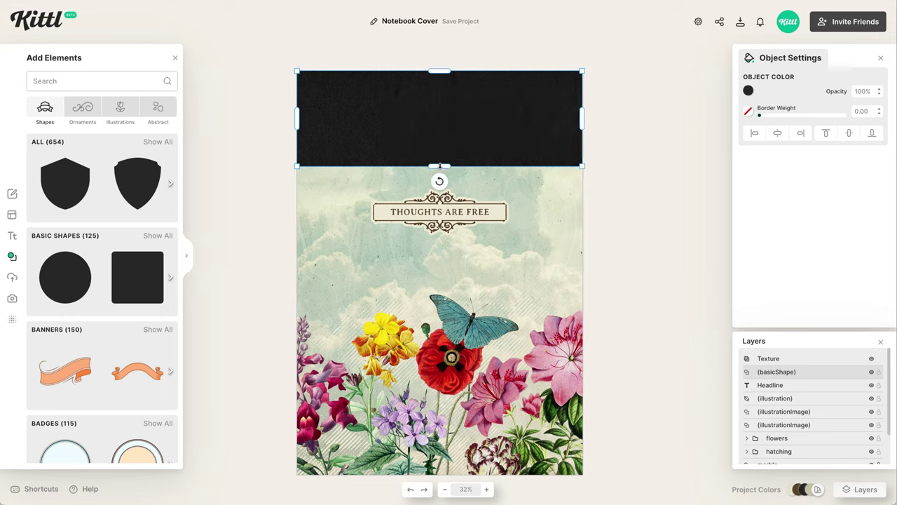
{"action": "left_click_drag", "start_coordinate": [439, 166], "coordinate": [414, 475]}
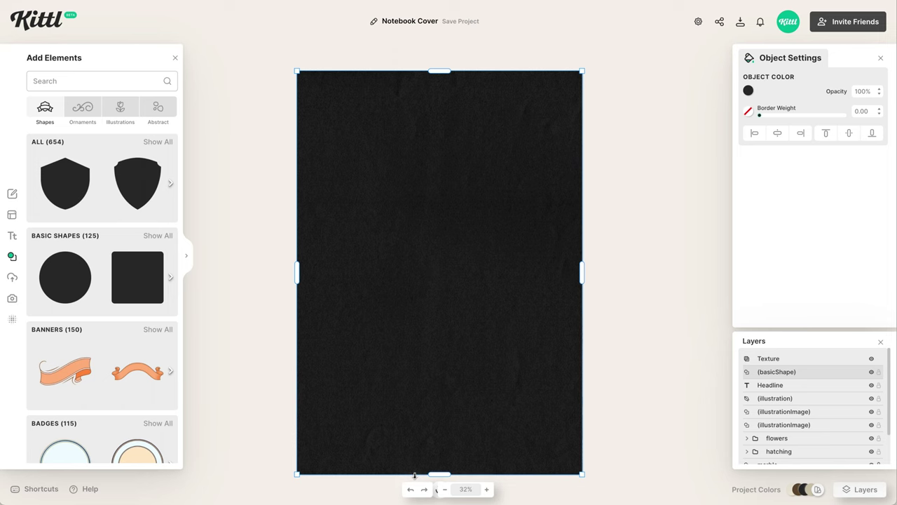
Widen the artboard with a custom size of 3643 px wide by 2481 px high
{"action": "left_click", "coordinate": [701, 24]}
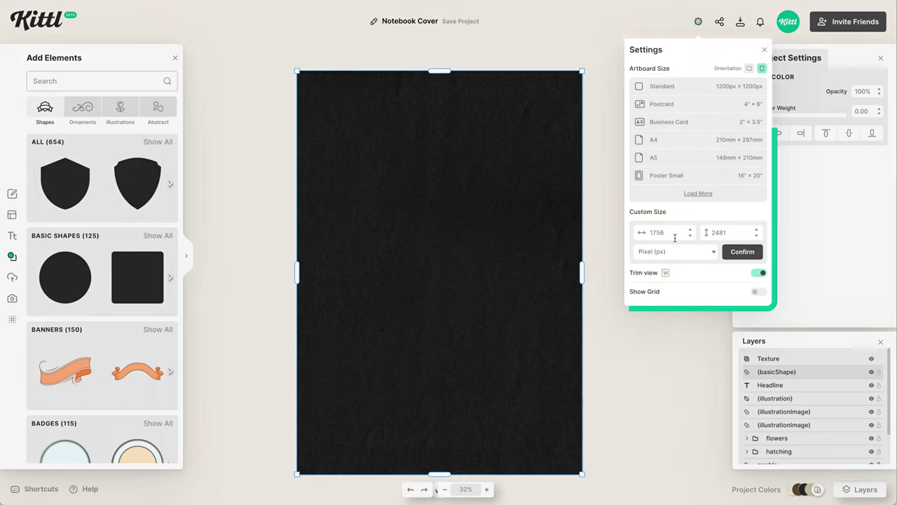
{"action": "double_click", "coordinate": [671, 234]}
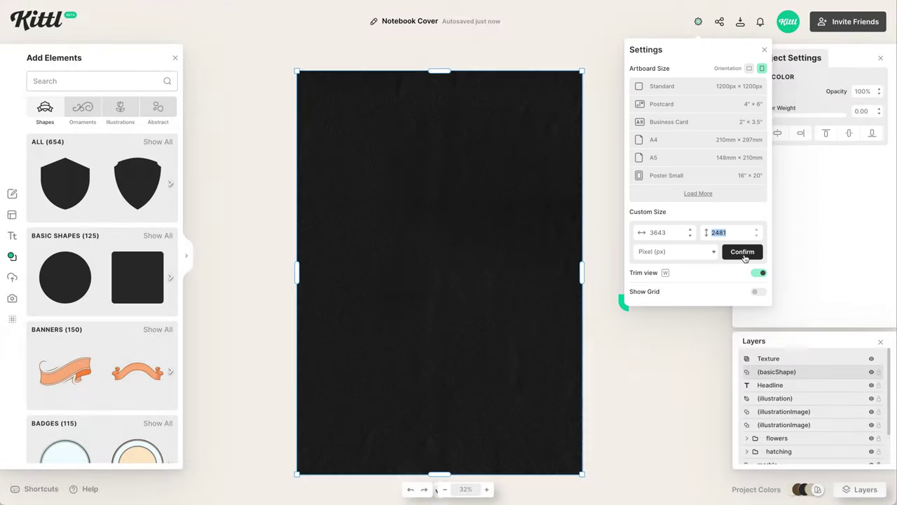
{"action": "left_click", "coordinate": [744, 254]}
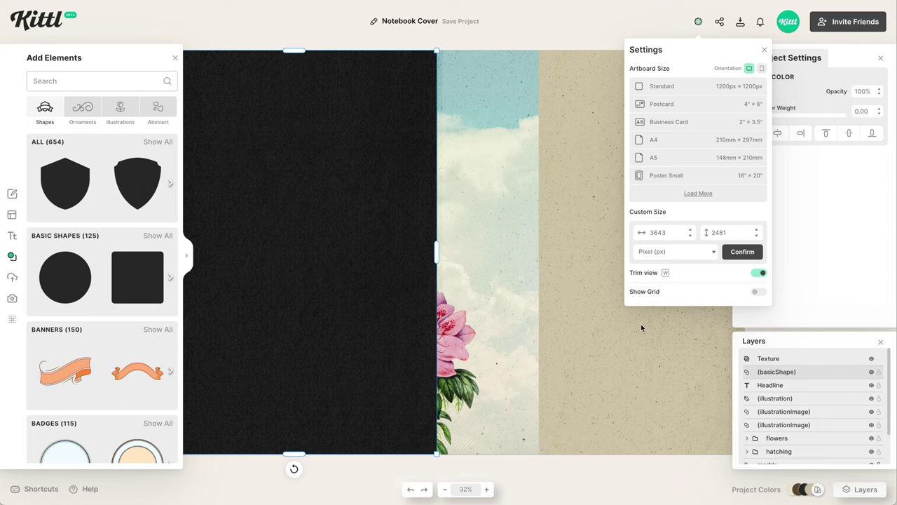
Unlock the marble and photo layers so they can be moved with the other artwork
{"action": "scroll", "coordinate": [848, 391], "scroll_direction": "down", "scroll_amount": 3}
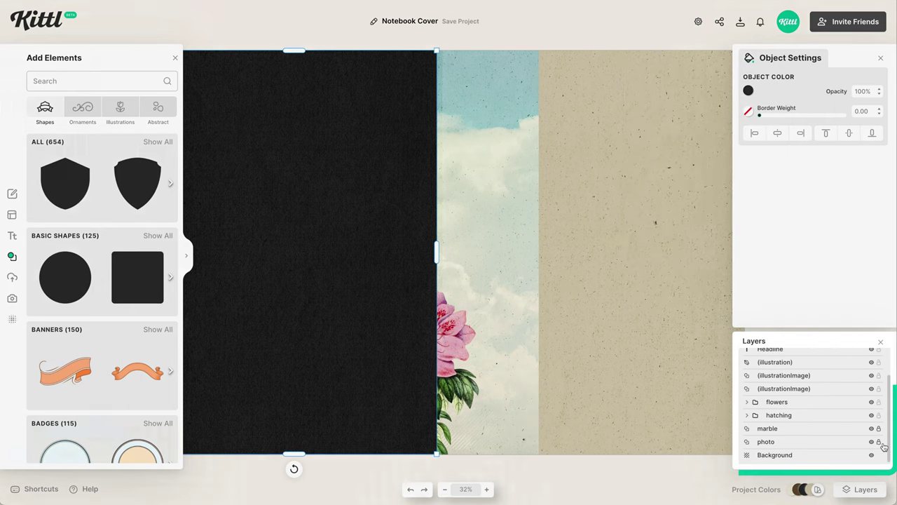
{"action": "scroll", "coordinate": [879, 431], "scroll_direction": "up", "scroll_amount": 2}
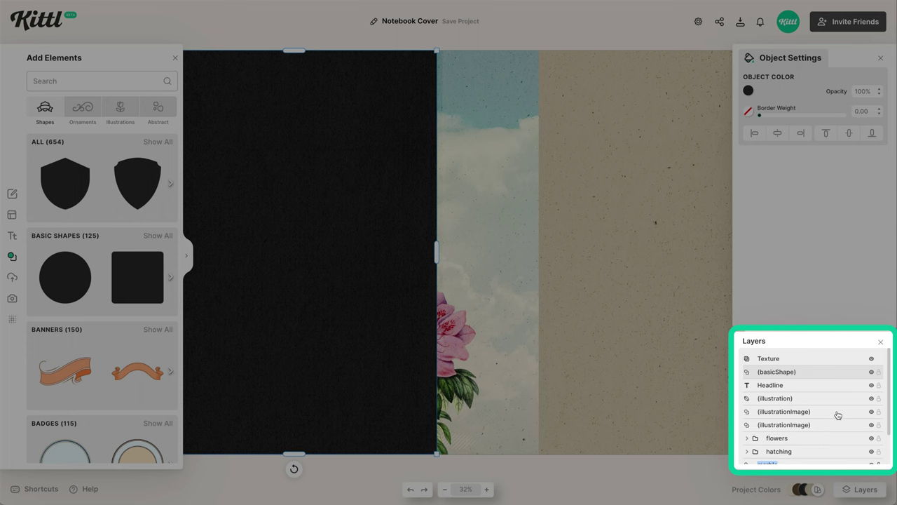
{"action": "scroll", "coordinate": [838, 415], "scroll_direction": "down", "scroll_amount": 2}
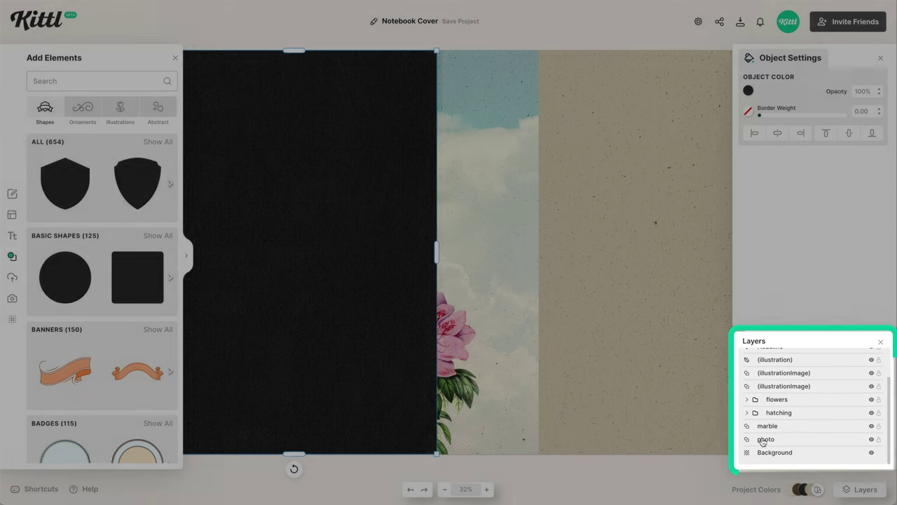
{"action": "left_click", "coordinate": [603, 330]}
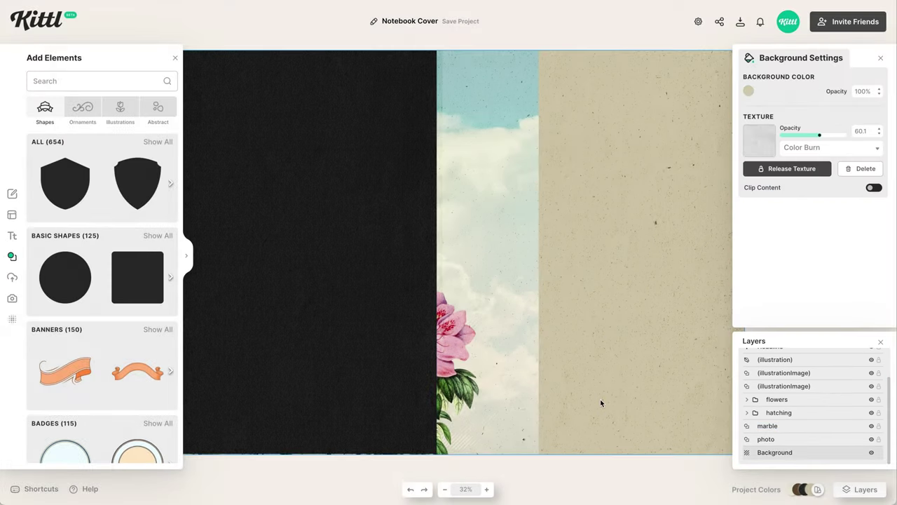
Select all the artwork and move it together toward the right end of the widened artboard
{"action": "key", "text": "ctrl+minus"}
{"action": "key", "text": "ctrl+minus"}
{"action": "left_click_drag", "start_coordinate": [601, 403], "coordinate": [312, 159]}
{"action": "left_click_drag", "start_coordinate": [396, 198], "coordinate": [539, 209]}
{"action": "scroll", "coordinate": [539, 210], "scroll_direction": "up", "scroll_amount": 1}
{"action": "scroll", "coordinate": [539, 209], "scroll_direction": "left", "scroll_amount": 1}
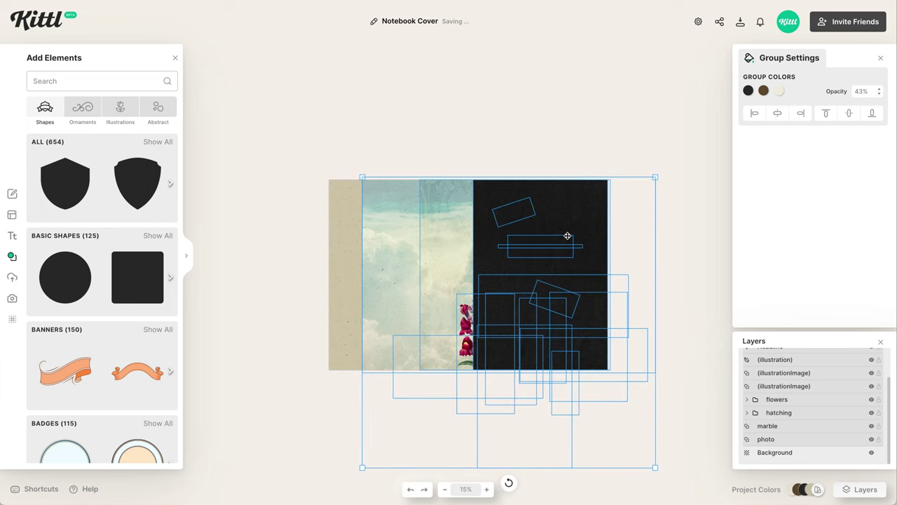
Fine-tune the artwork's position so the black square meets the artboard's right edge, and delete the black square
{"action": "scroll", "coordinate": [568, 235], "scroll_direction": "up", "scroll_amount": 5}
{"action": "left_click_drag", "start_coordinate": [631, 203], "coordinate": [629, 203]}
{"action": "key", "text": "Right"}
{"action": "key", "text": "Right"}
{"action": "key", "text": "Right"}
{"action": "key", "text": "Right"}
{"action": "key", "text": "Right"}
{"action": "key", "text": "Right"}
{"action": "key", "text": "Right"}
{"action": "key", "text": "Right"}
{"action": "key", "text": "Right"}
{"action": "key", "text": "Right"}
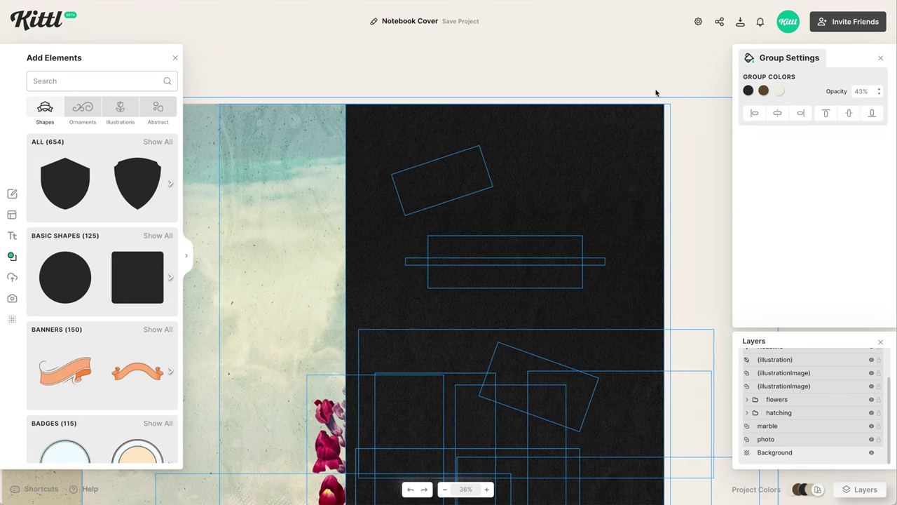
{"action": "left_click", "coordinate": [623, 159]}
{"action": "key", "text": "Delete"}
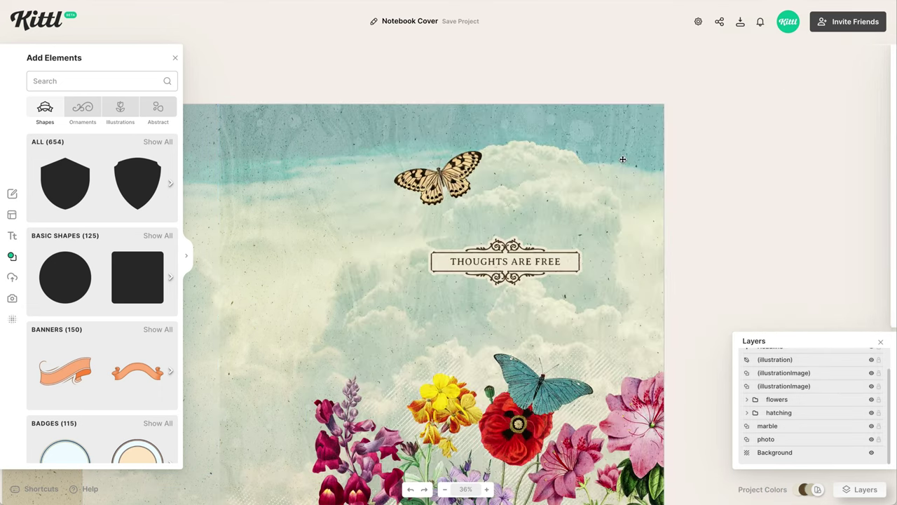
Shift the sky photo left so it covers the full width of the artboard
{"action": "key", "text": "ctrl+0"}
{"action": "key", "text": "ctrl+minus"}
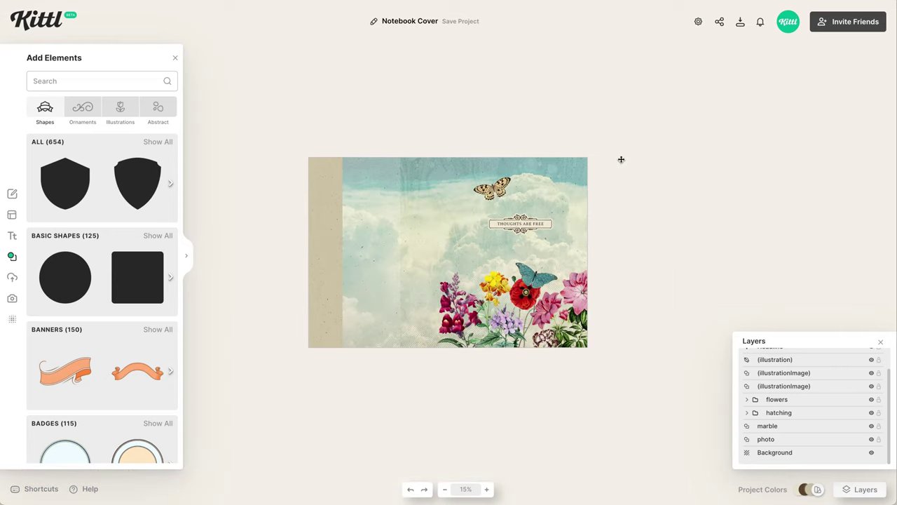
{"action": "left_click", "coordinate": [349, 259]}
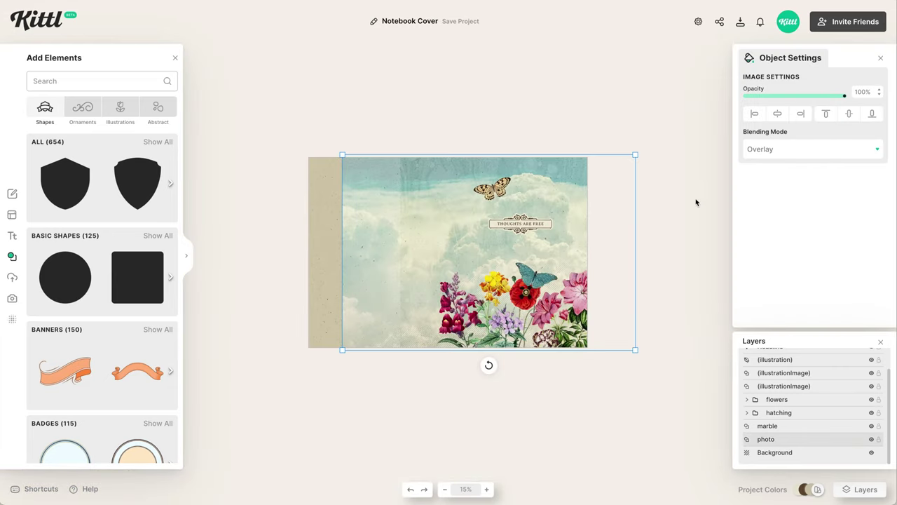
{"action": "left_click_drag", "start_coordinate": [357, 259], "coordinate": [318, 258]}
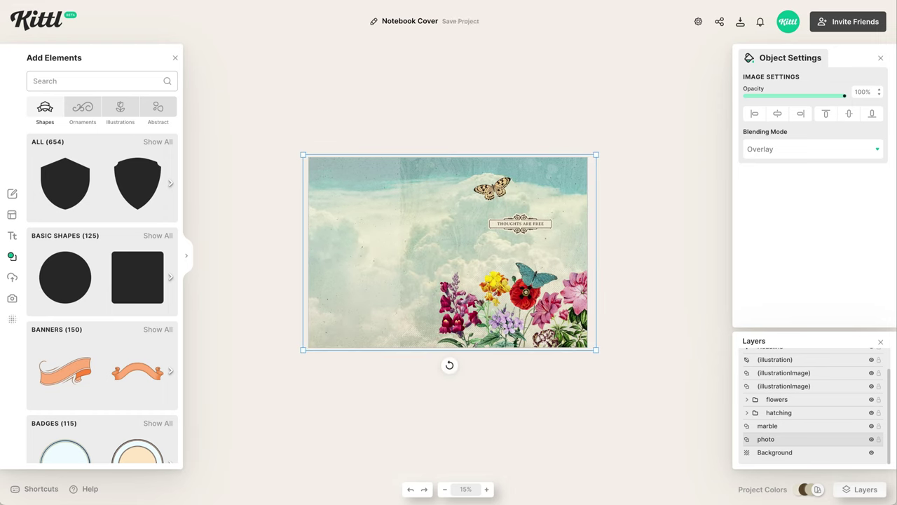
Enlarge the marble texture from its lower-left corner to span the full artboard width, and lock the marble and photo layers
{"action": "left_click", "coordinate": [844, 428]}
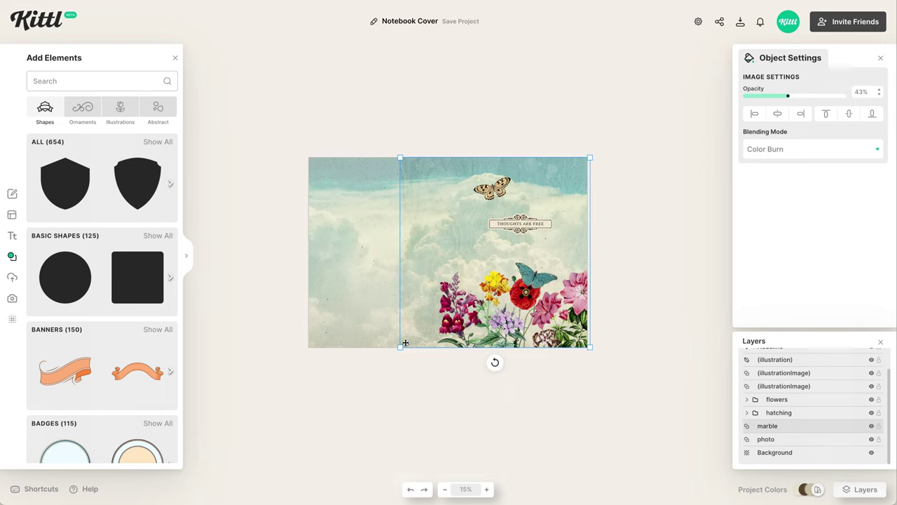
{"action": "left_click_drag", "start_coordinate": [398, 352], "coordinate": [304, 442]}
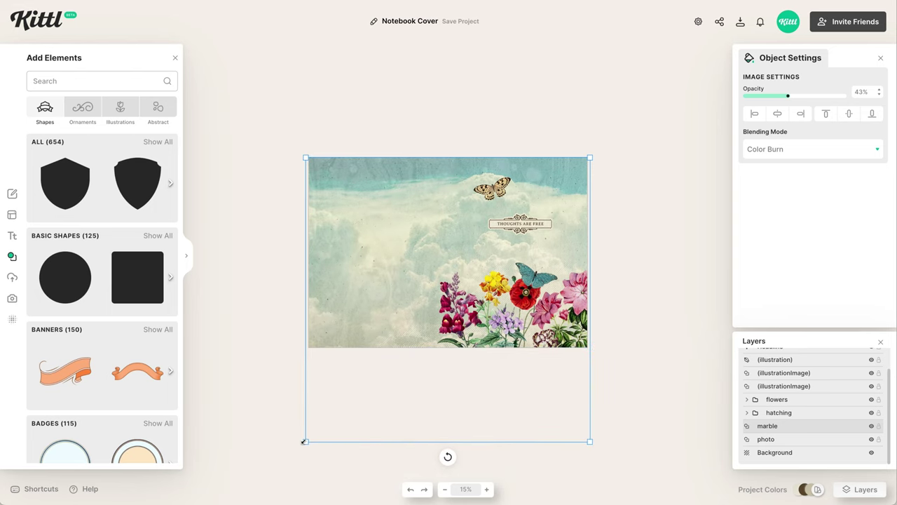
{"action": "left_click", "coordinate": [879, 427]}
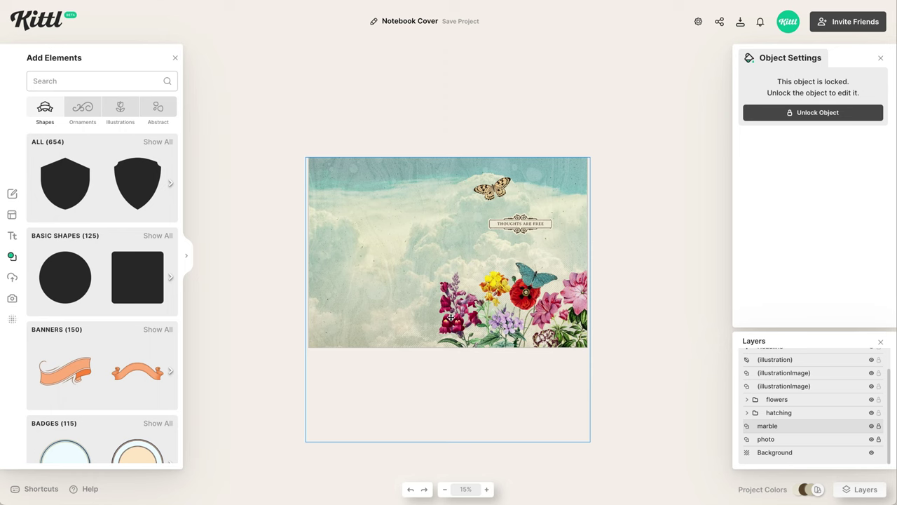
Add the pink hydrangea from the vintage flowers, enlarge it, tilt it slightly, and place it at the back cover's lower-left area
{"action": "key", "text": "ctrl+plus"}
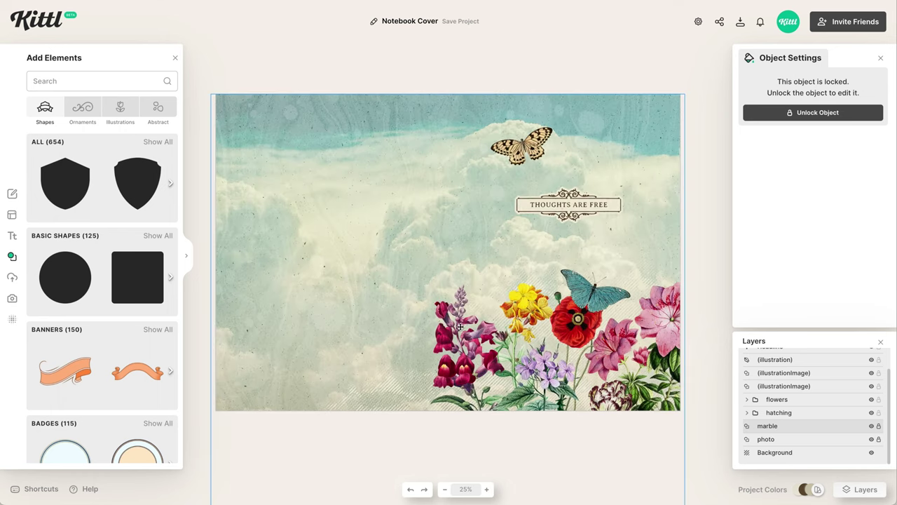
{"action": "key", "text": "ctrl+plus"}
{"action": "key", "text": "ctrl+minus"}
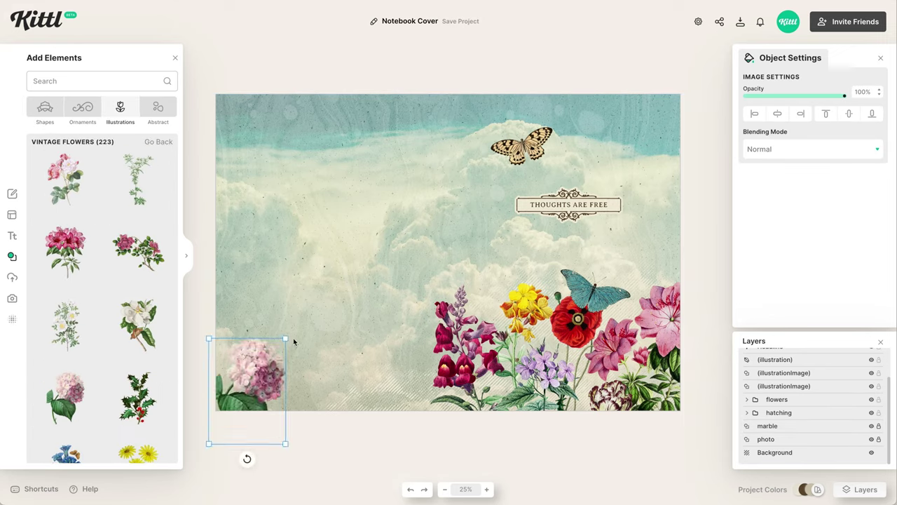
{"action": "left_click_drag", "start_coordinate": [287, 339], "coordinate": [326, 283]}
{"action": "scroll", "coordinate": [315, 392], "scroll_direction": "down", "scroll_amount": 1}
{"action": "left_click_drag", "start_coordinate": [299, 473], "coordinate": [298, 441]}
{"action": "left_click_drag", "start_coordinate": [316, 336], "coordinate": [302, 323]}
Add a purple vintage flower at the back cover's lower-left edge and tuck it behind the hydrangea
{"action": "scroll", "coordinate": [118, 341], "scroll_direction": "down", "scroll_amount": 8}
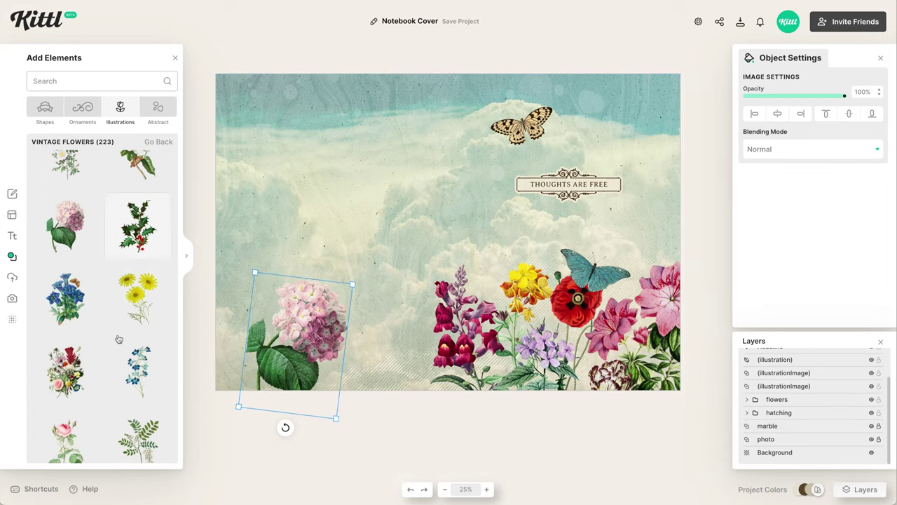
{"action": "left_click_drag", "start_coordinate": [138, 373], "coordinate": [245, 358]}
{"action": "left_click_drag", "start_coordinate": [245, 472], "coordinate": [216, 461]}
{"action": "scroll", "coordinate": [681, 380], "scroll_direction": "left", "scroll_amount": 1}
{"action": "key", "text": "ctrl+bracketleft"}
{"action": "left_click", "coordinate": [681, 379]}
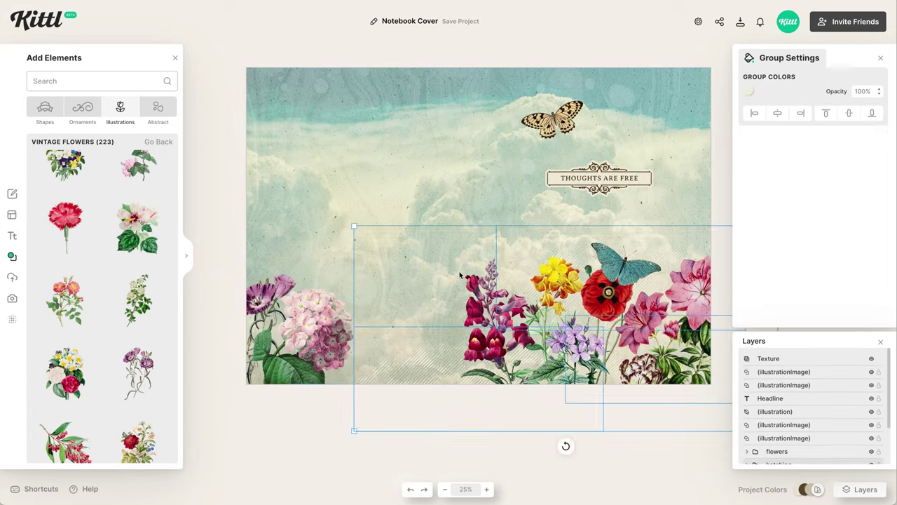
Add yellow vintage flowers to the right of the hydrangea and send them behind it
{"action": "scroll", "coordinate": [682, 379], "scroll_direction": "right", "scroll_amount": 1}
{"action": "scroll", "coordinate": [138, 280], "scroll_direction": "down", "scroll_amount": 5}
{"action": "left_click_drag", "start_coordinate": [138, 245], "coordinate": [364, 376]}
{"action": "left_click_drag", "start_coordinate": [332, 426], "coordinate": [299, 456]}
{"action": "key", "text": "ctrl+bracketleft"}
{"action": "key", "text": "ctrl+bracketleft"}
{"action": "left_click_drag", "start_coordinate": [347, 351], "coordinate": [335, 336]}
Shift the yellow flowers right and fit a tilted red vintage flower between them and the hydrangea
{"action": "scroll", "coordinate": [145, 281], "scroll_direction": "down", "scroll_amount": 8}
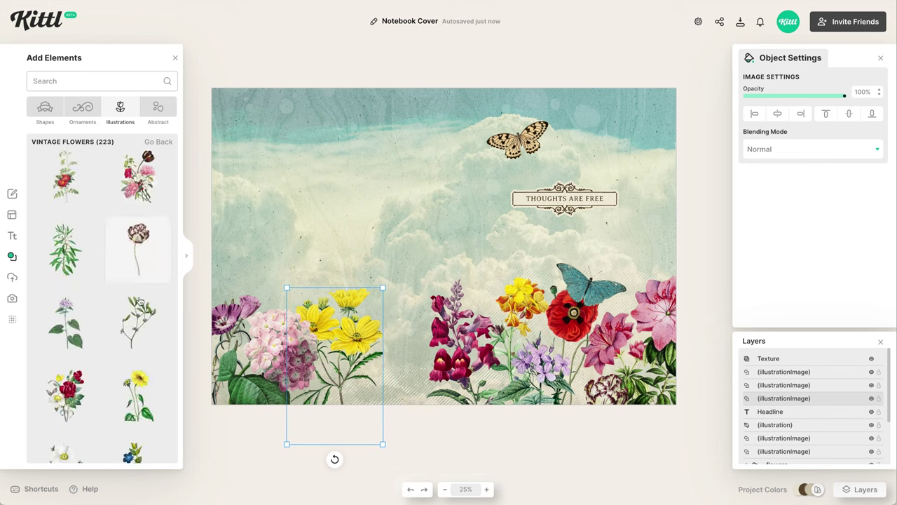
{"action": "left_click", "coordinate": [138, 339]}
{"action": "left_click_drag", "start_coordinate": [444, 246], "coordinate": [390, 388]}
{"action": "left_click_drag", "start_coordinate": [343, 333], "coordinate": [397, 333]}
{"action": "left_click_drag", "start_coordinate": [390, 350], "coordinate": [349, 352]}
{"action": "left_click_drag", "start_coordinate": [349, 483], "coordinate": [298, 477]}
{"action": "left_click_drag", "start_coordinate": [361, 351], "coordinate": [335, 343]}
{"action": "left_click", "coordinate": [476, 429]}
Add a pink tulip below the yellow flowers at the artboard's bottom edge and lower it in the layer order
{"action": "scroll", "coordinate": [118, 294], "scroll_direction": "down", "scroll_amount": 8}
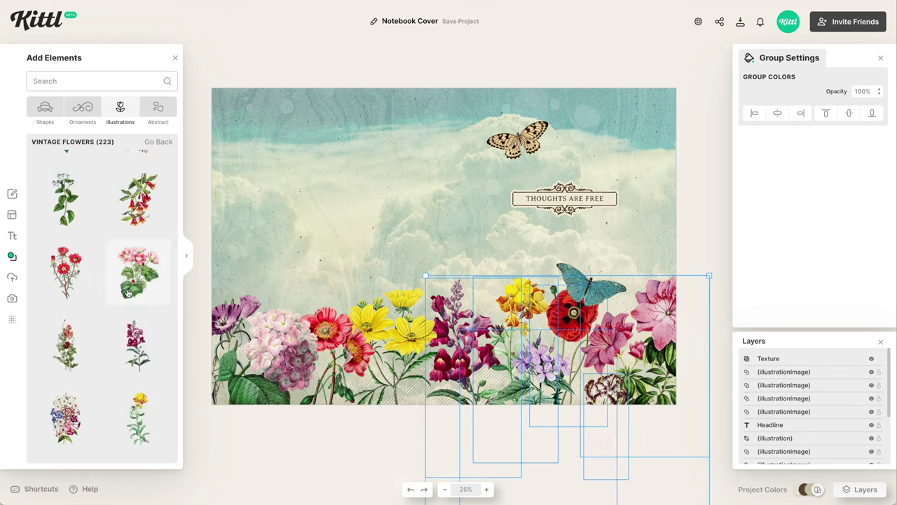
{"action": "left_click", "coordinate": [66, 239]}
{"action": "left_click_drag", "start_coordinate": [428, 194], "coordinate": [415, 138]}
{"action": "left_click_drag", "start_coordinate": [435, 220], "coordinate": [382, 438]}
{"action": "left_click_drag", "start_coordinate": [771, 373], "coordinate": [771, 421]}
{"action": "scroll", "coordinate": [416, 383], "scroll_direction": "down", "scroll_amount": 1}
{"action": "scroll", "coordinate": [416, 383], "scroll_direction": "up", "scroll_amount": 2}
{"action": "left_click", "coordinate": [416, 383]}
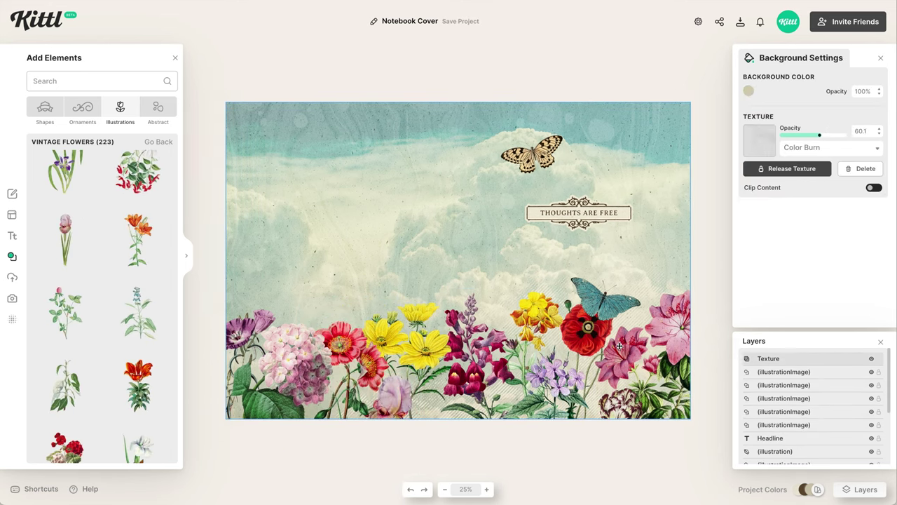
Add the green and black butterfly from the vintage insects and settle it small above the red flowers
{"action": "scroll", "coordinate": [500, 282], "scroll_direction": "up", "scroll_amount": 2}
{"action": "left_click", "coordinate": [294, 330]}
{"action": "left_click", "coordinate": [186, 255]}
{"action": "left_click_drag", "start_coordinate": [294, 330], "coordinate": [313, 274]}
{"action": "left_click", "coordinate": [12, 257]}
{"action": "left_click", "coordinate": [158, 408]}
{"action": "scroll", "coordinate": [138, 295], "scroll_direction": "down", "scroll_amount": 2}
{"action": "left_click", "coordinate": [138, 210]}
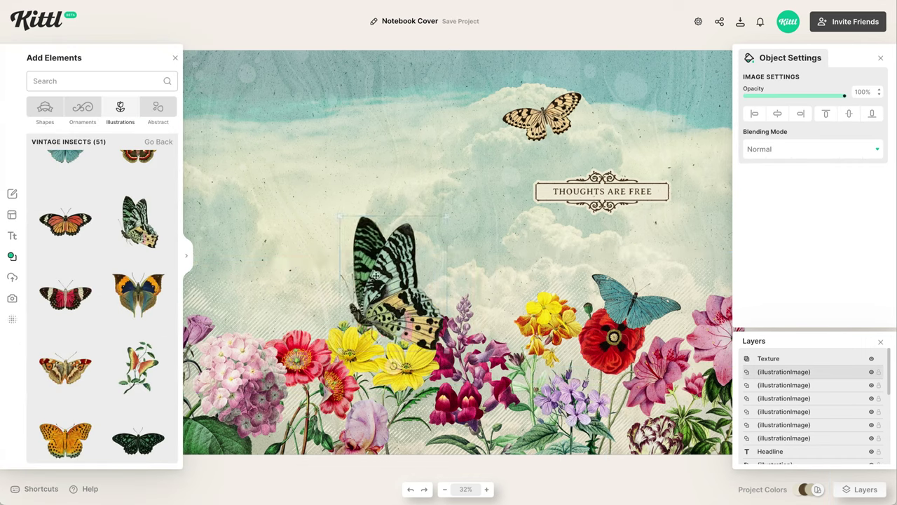
{"action": "left_click_drag", "start_coordinate": [397, 280], "coordinate": [315, 312]}
Add an orange and black butterfly in the sky at the back cover's upper-left area
{"action": "left_click", "coordinate": [267, 224]}
{"action": "left_click", "coordinate": [65, 210]}
{"action": "left_click_drag", "start_coordinate": [449, 251], "coordinate": [251, 234]}
Add the blue and orange vintage butterfly below the orange one and tilt it slightly
{"action": "left_click", "coordinate": [138, 283]}
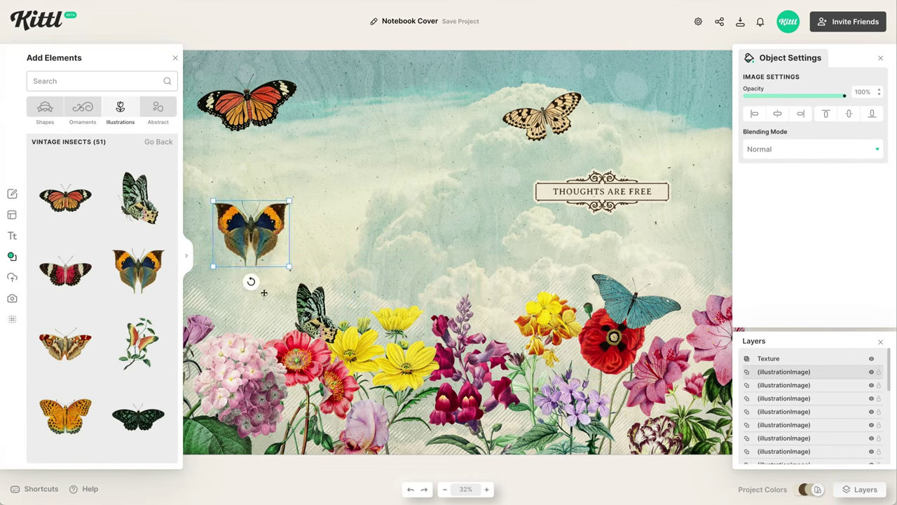
{"action": "left_click_drag", "start_coordinate": [251, 280], "coordinate": [224, 298]}
{"action": "left_click_drag", "start_coordinate": [250, 238], "coordinate": [249, 249]}
Clear the side panels from the workspace and set the download width to 5000 px with the height scaled proportionally
{"action": "left_click", "coordinate": [222, 168]}
{"action": "left_click", "coordinate": [174, 58]}
{"action": "left_click", "coordinate": [881, 58]}
{"action": "left_click", "coordinate": [880, 341]}
{"action": "left_click", "coordinate": [740, 21]}
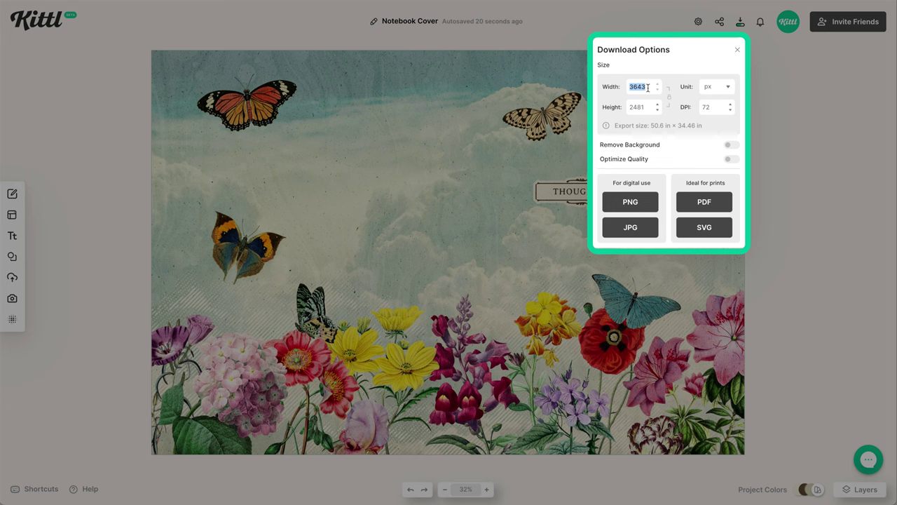
{"action": "key", "text": "Tab"}
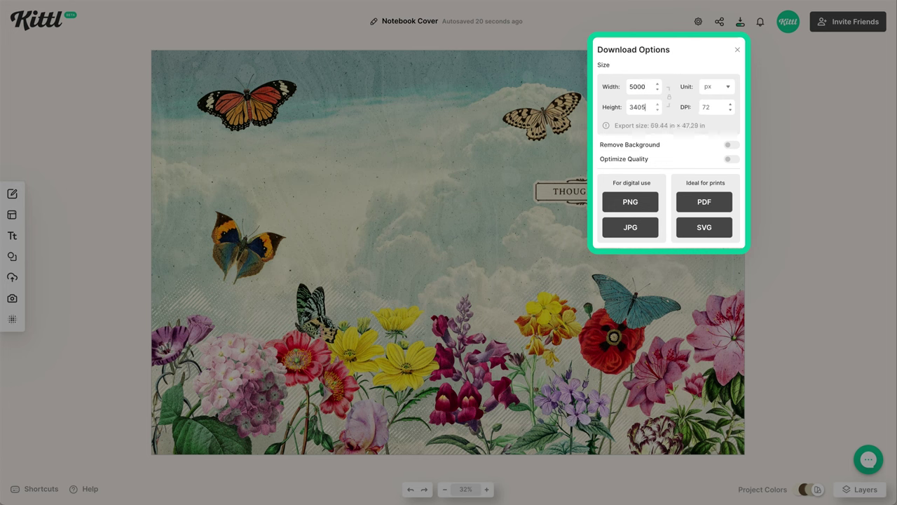